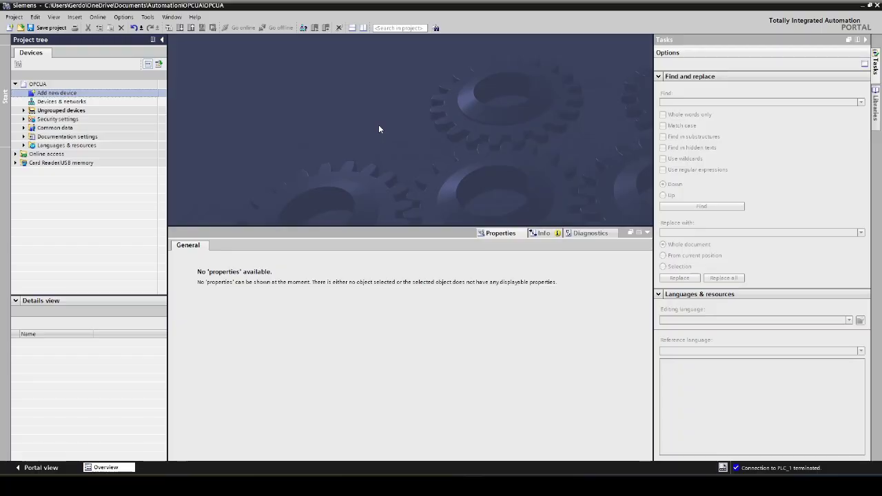
- Add an Unspecified CPU 1500 (6ES7 5XX-XXXXX-XXXX) to the project as PLC_1
double_click(63, 96)
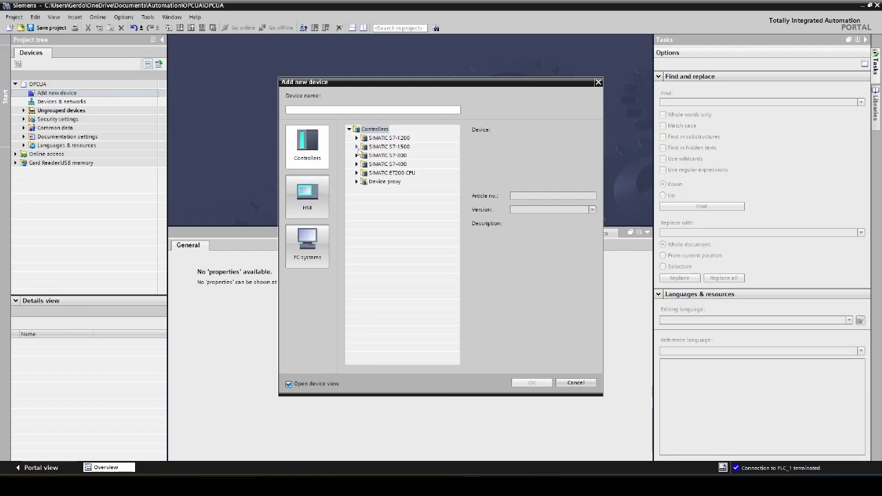
left_click(356, 148)
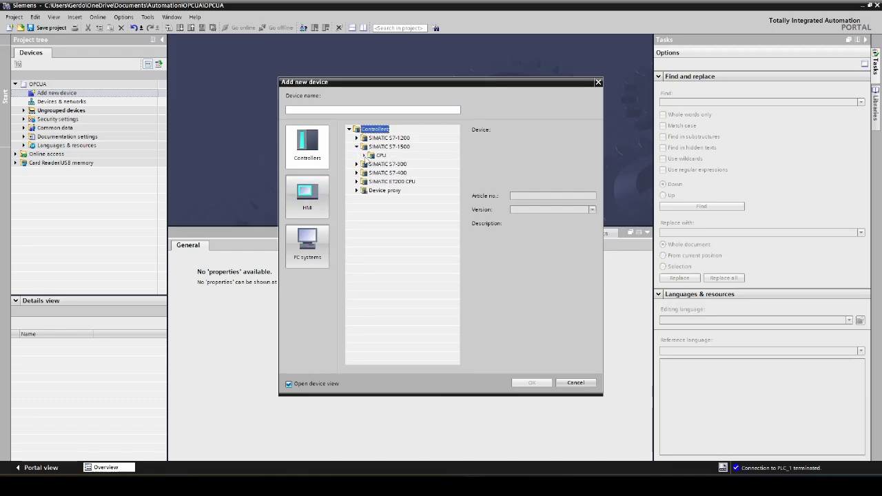
left_click(364, 156)
scroll(411, 228, "down", 2)
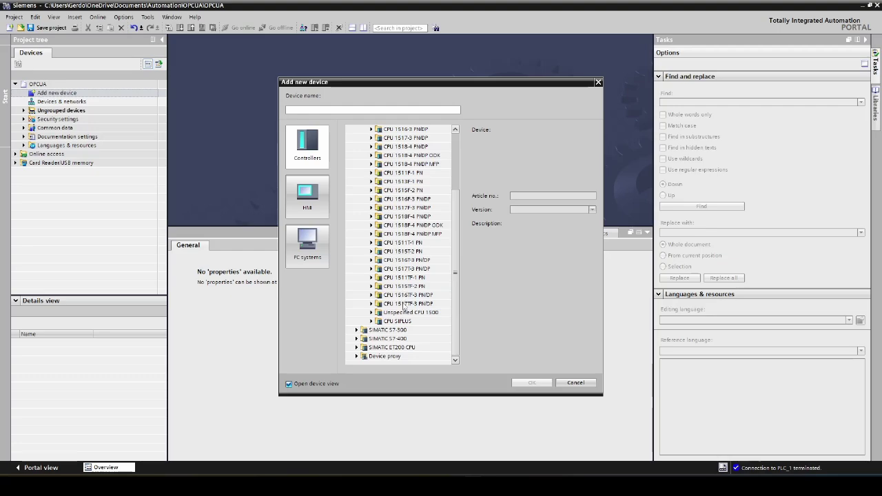
left_click(371, 313)
left_click(396, 321)
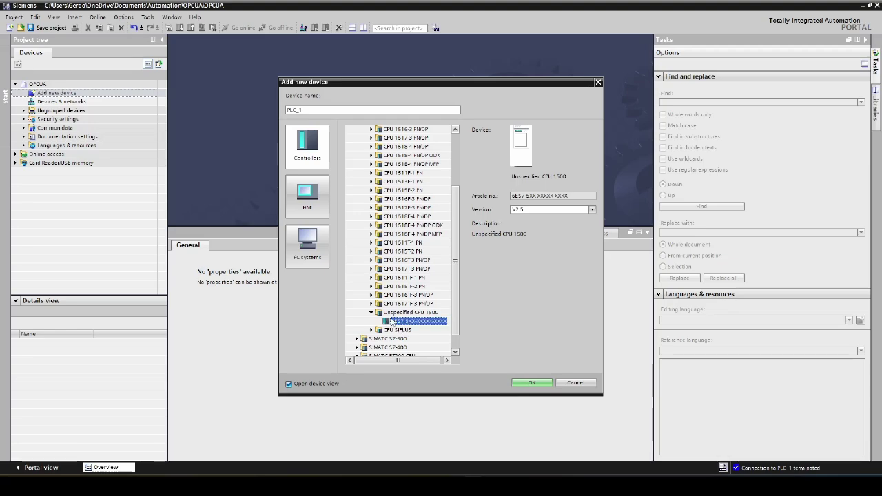
left_click(532, 383)
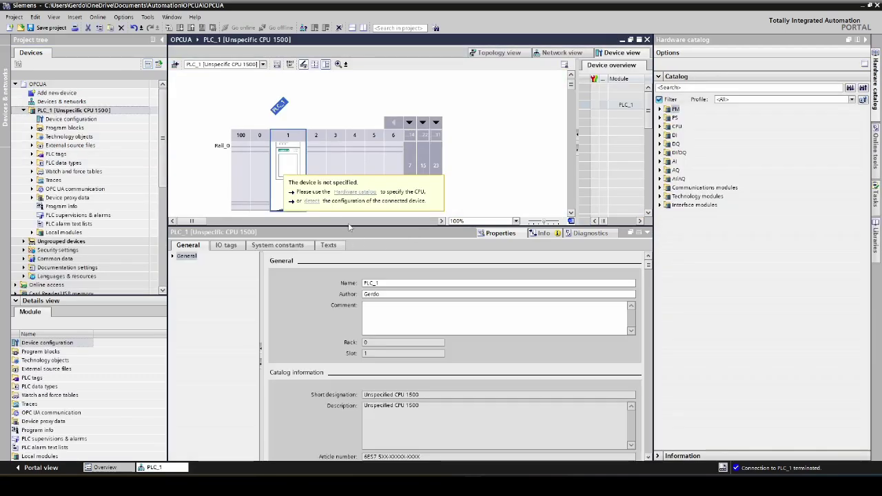
- Detect PLC_1's hardware over the ASIX USB to Gigabit Ethernet adapter, making it a CPU 1513-1 PN
left_click(311, 202)
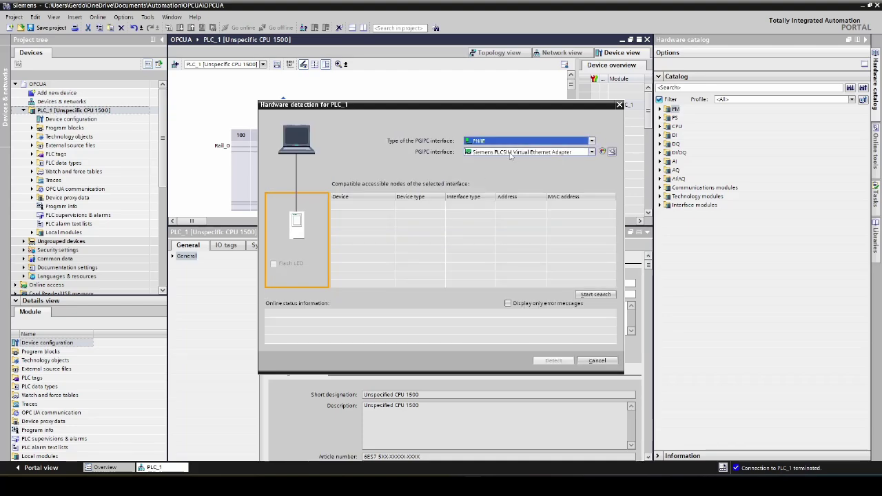
left_click(485, 152)
left_click(484, 198)
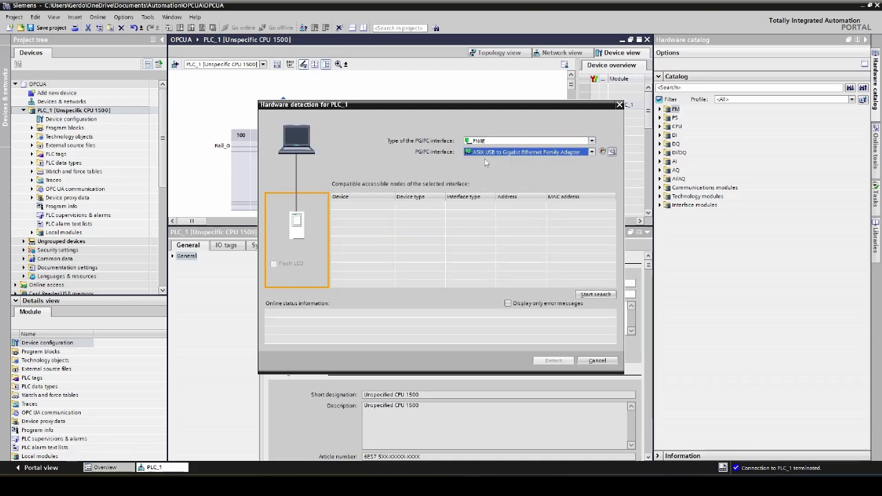
left_click(592, 295)
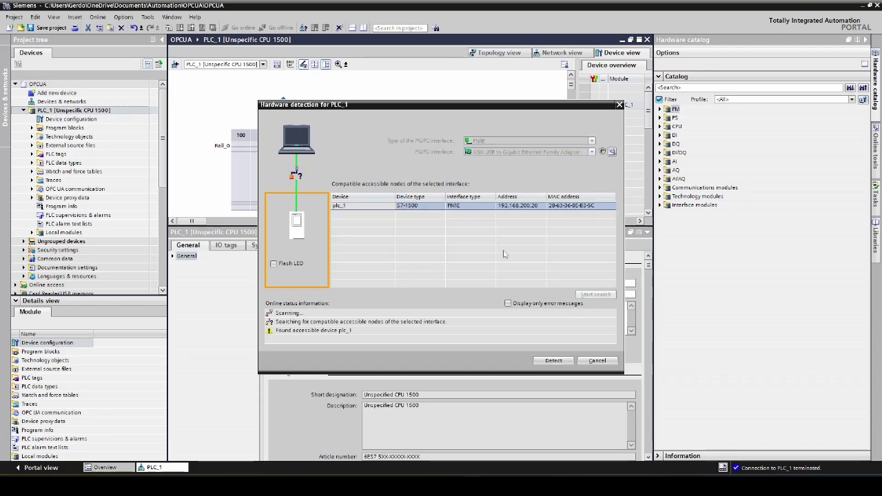
left_click(548, 364)
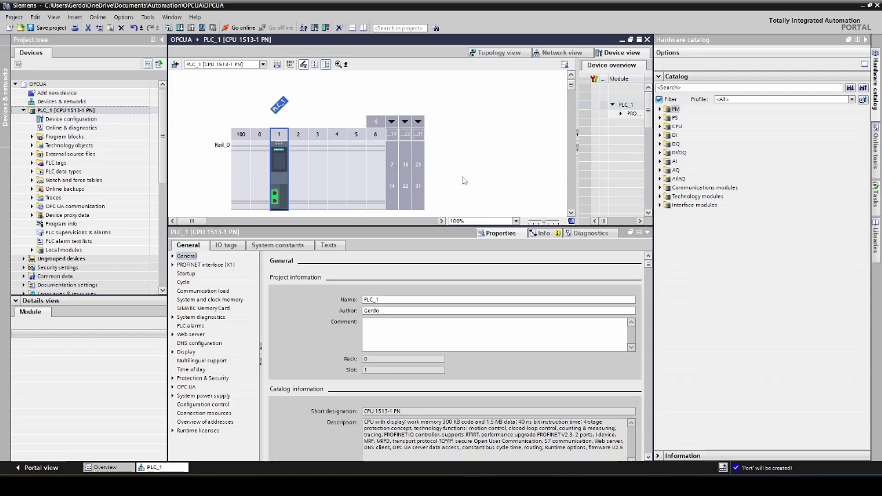
- Show the OPC Foundation's Certified Products marketplace filtered to Logic Controller products
key("alt+Tab")
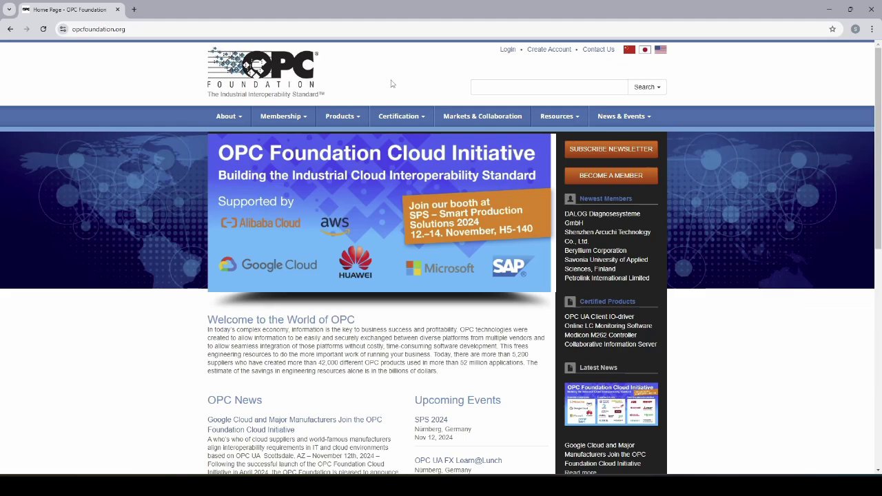
mouse_move(365, 112)
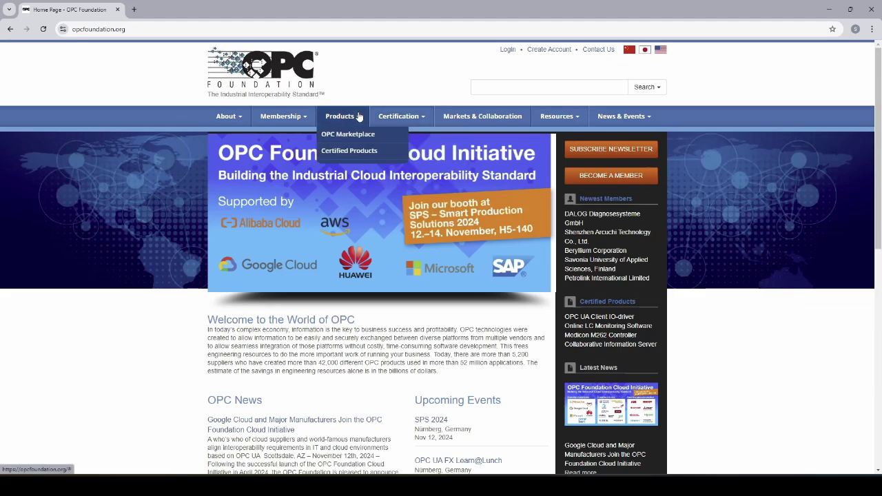
left_click(380, 152)
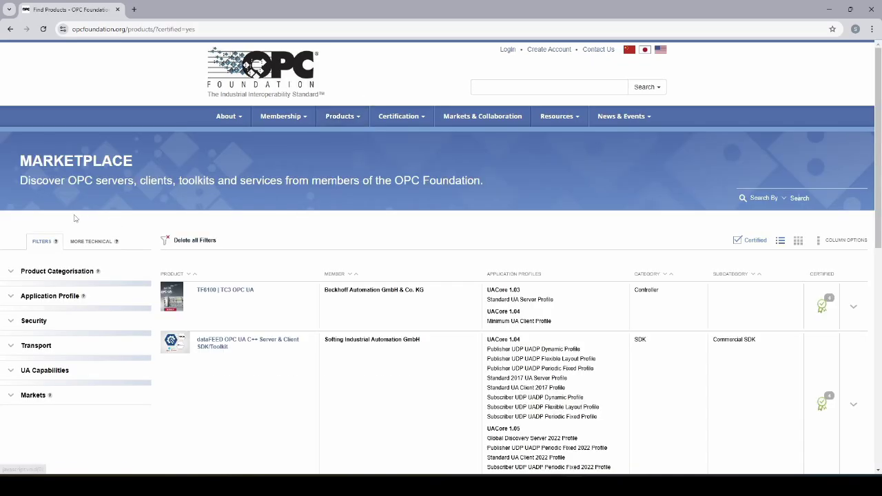
left_click(12, 272)
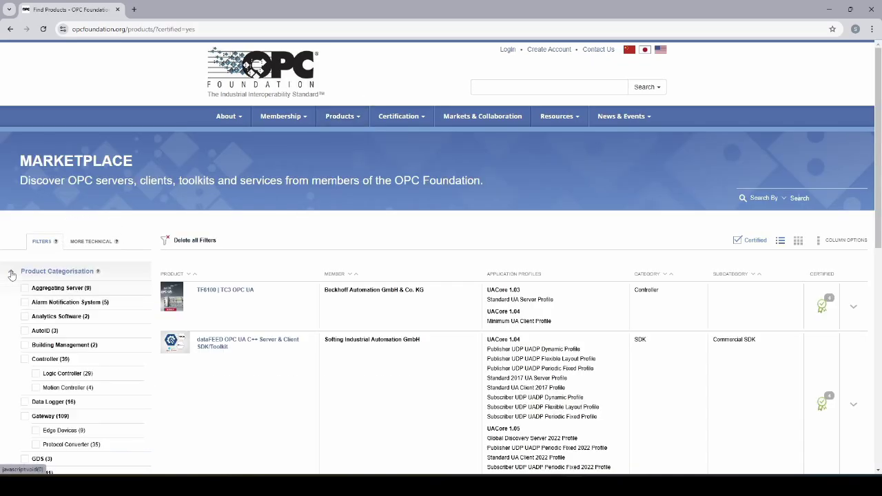
left_click(36, 374)
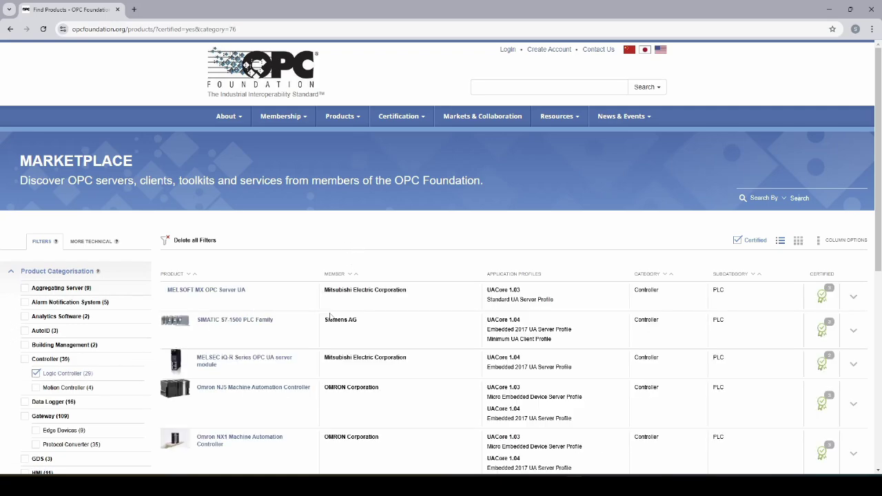
- Review the SIMATIC S7-1500 PLC Family's UA Server profiles and security policies, then minimize Chrome
left_click(226, 323)
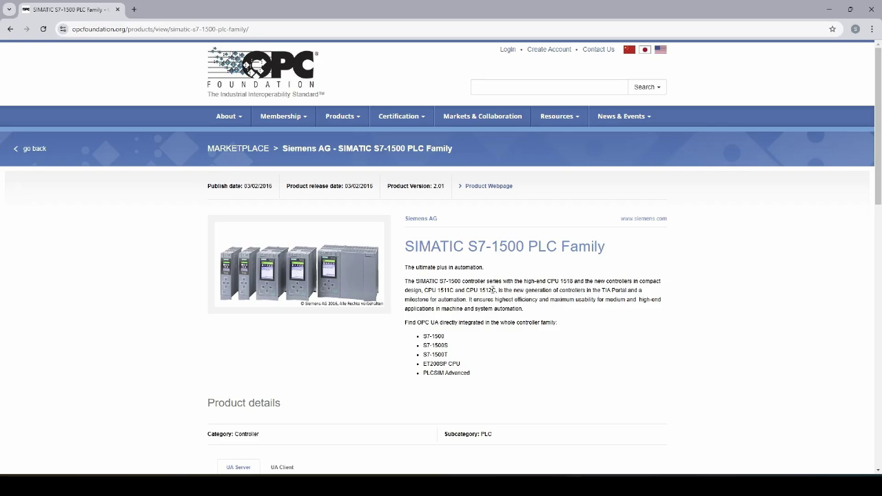
scroll(470, 294, "down", 1)
scroll(469, 290, "down", 2)
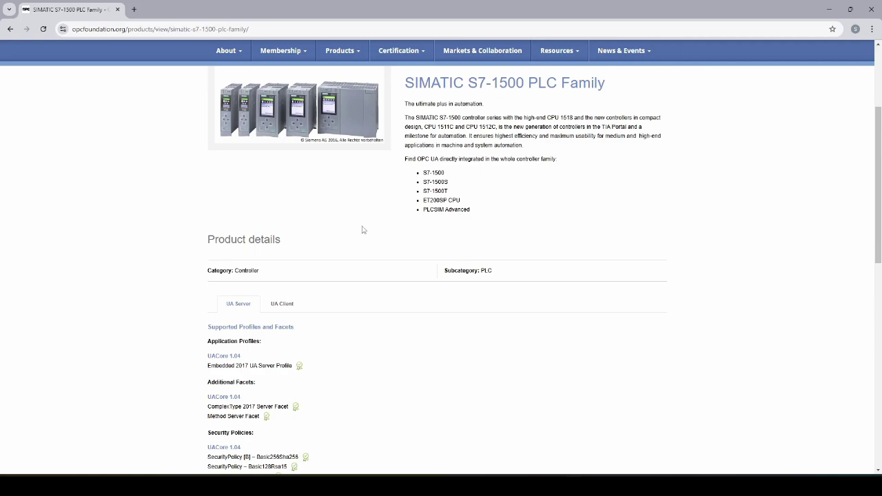
scroll(360, 231, "down", 2)
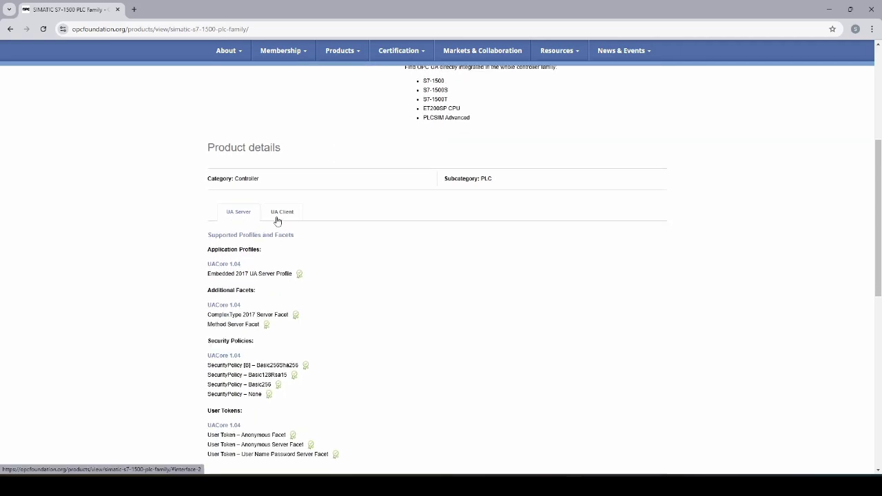
scroll(351, 299, "down", 2)
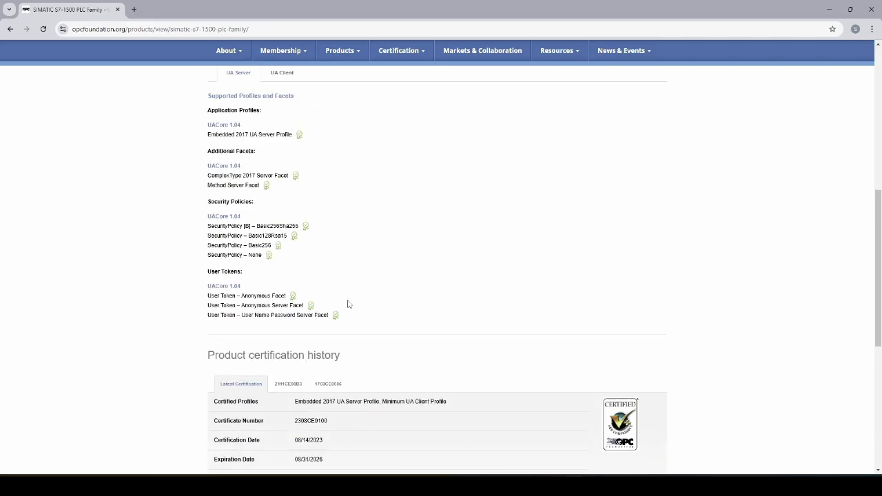
scroll(379, 290, "up", 4)
left_click(828, 9)
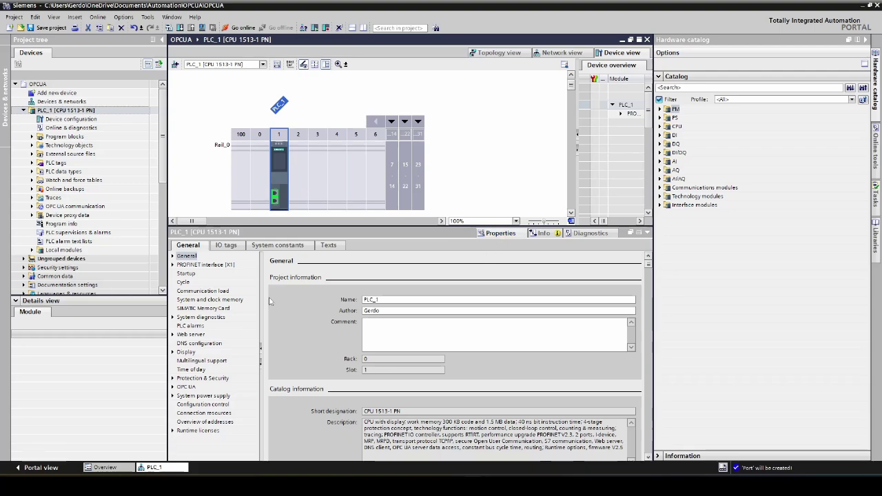
- Activate the OPC UA server under PLC_1's OPC UA > Server > General, acknowledging the security note
left_click(172, 387)
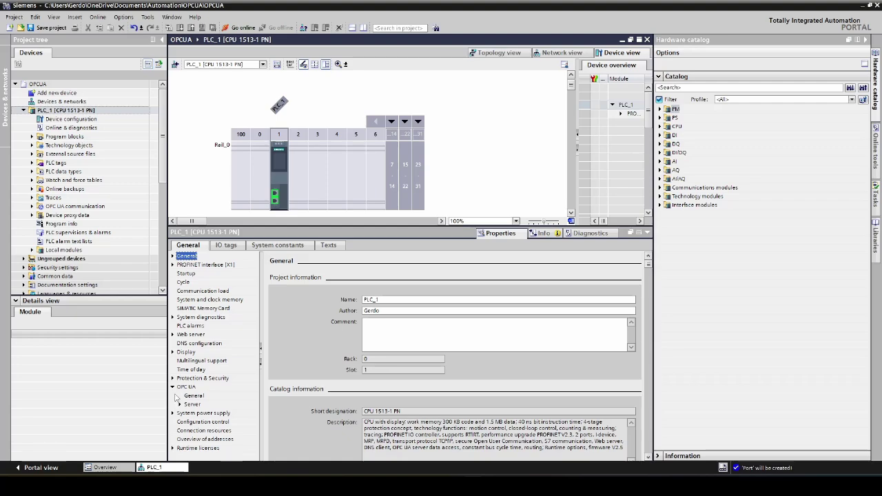
left_click(179, 405)
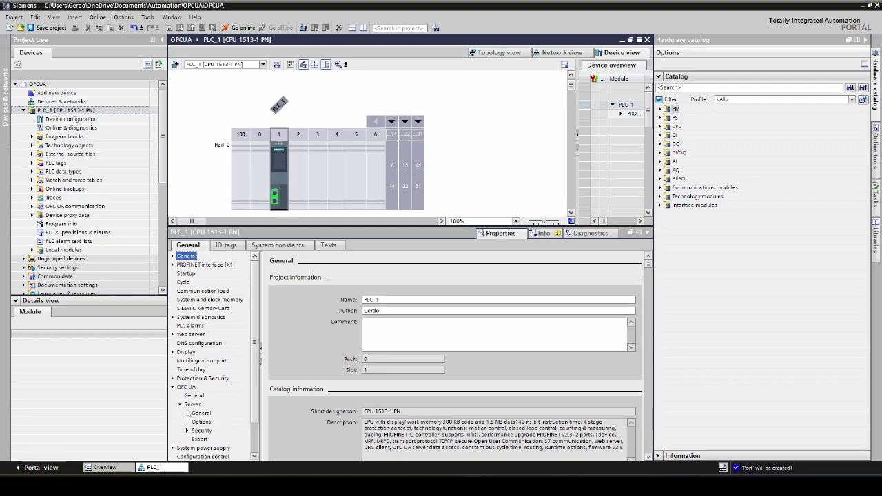
left_click(201, 412)
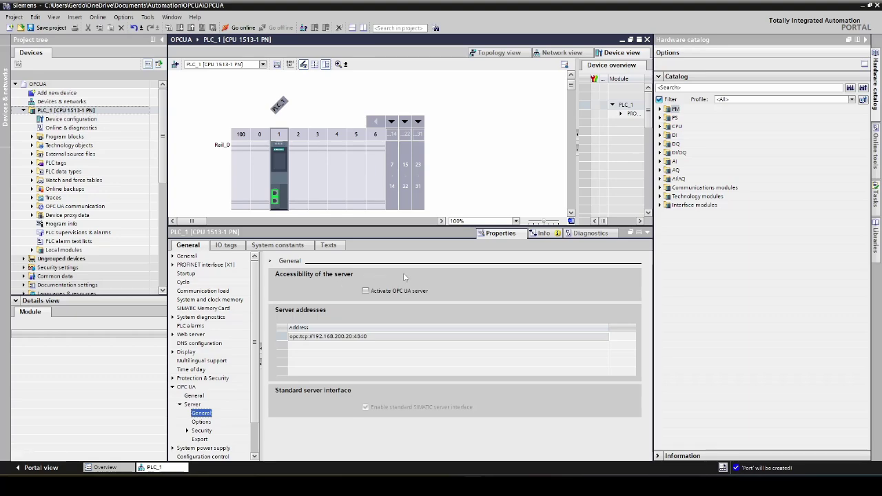
left_click(365, 292)
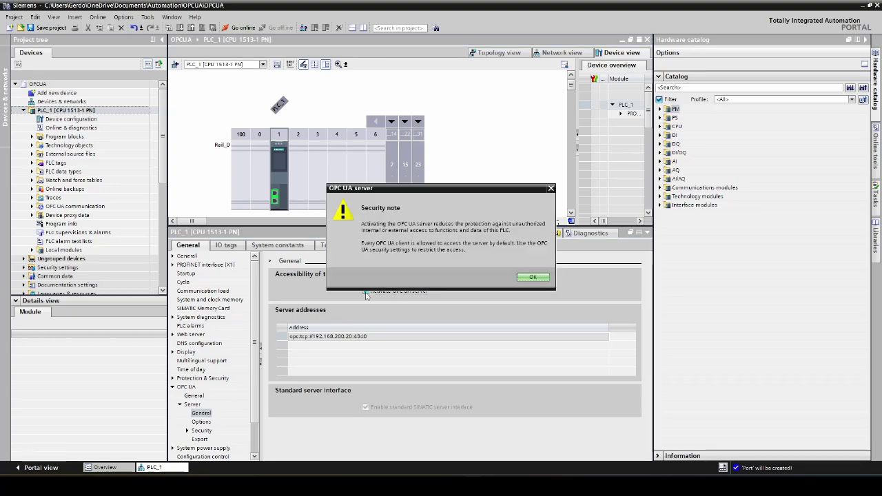
left_click(529, 278)
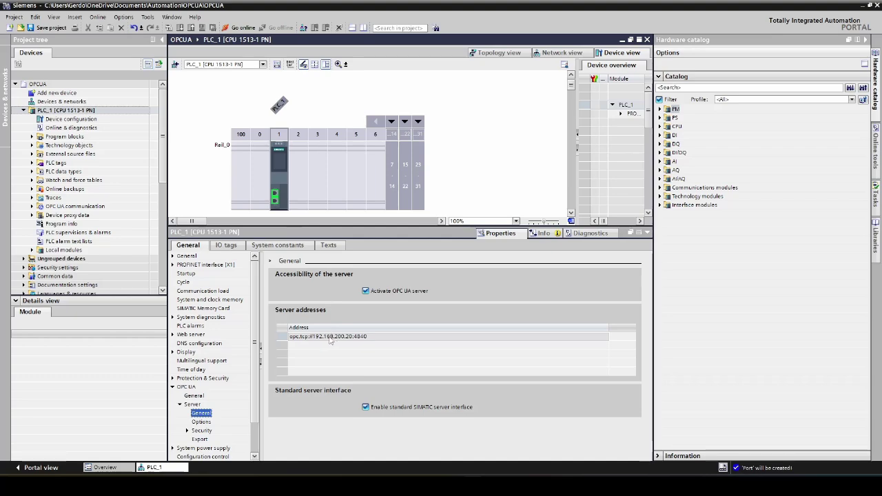
- Select the server address opc.tcp://192.168.200.20:4840 and scroll down to the Runtime licenses settings
left_click(303, 339)
left_click(299, 338)
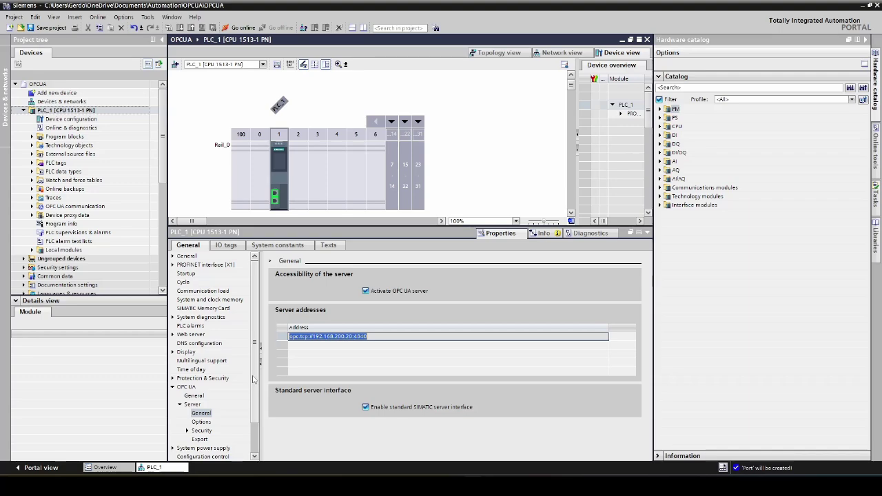
left_click_drag(252, 379, 253, 426)
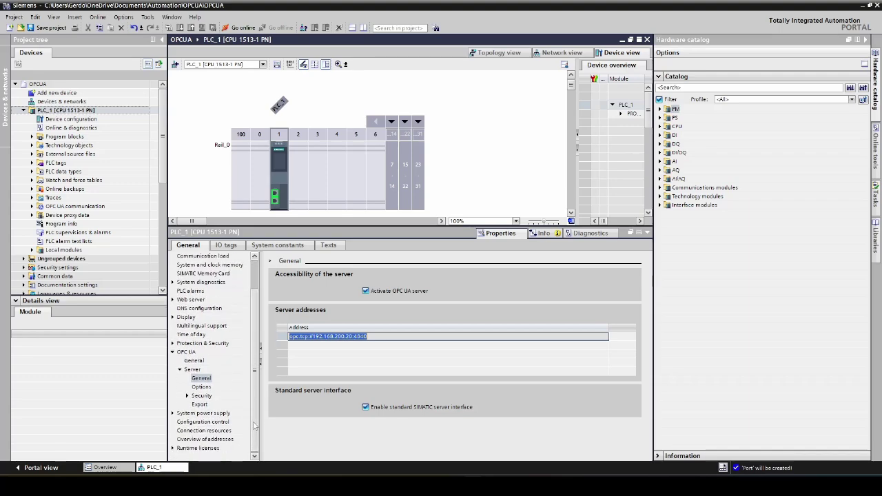
left_click(173, 447)
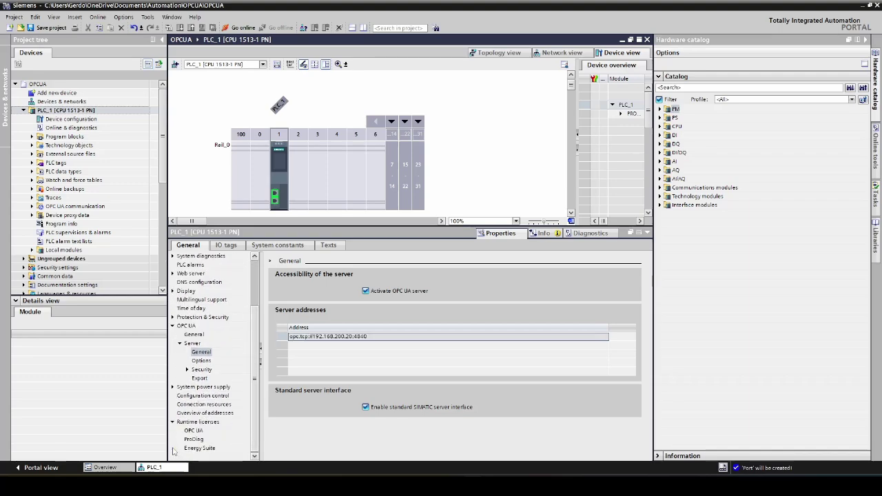
- Set the OPC UA purchased runtime license type to SIMATIC OPC UA S7-1500 small
left_click(207, 422)
left_click(195, 429)
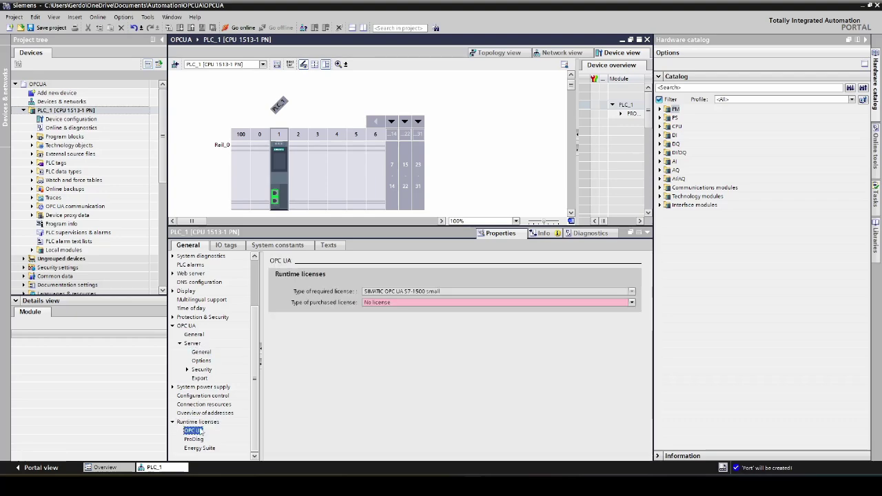
left_click(414, 304)
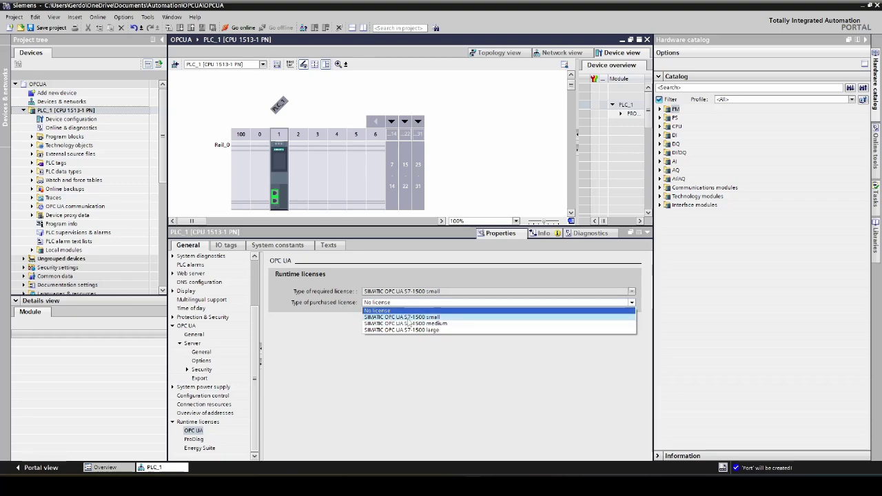
left_click(421, 318)
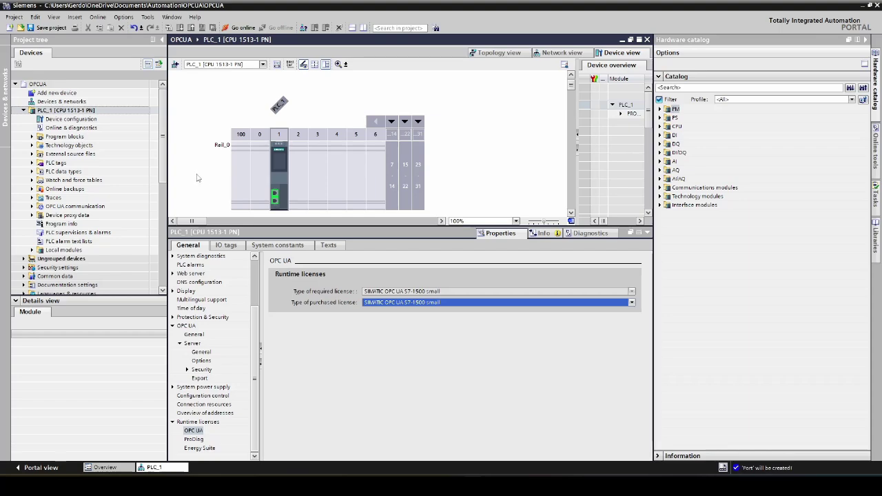
- Add a new data block named Data (DB1) under Program blocks
left_click(31, 136)
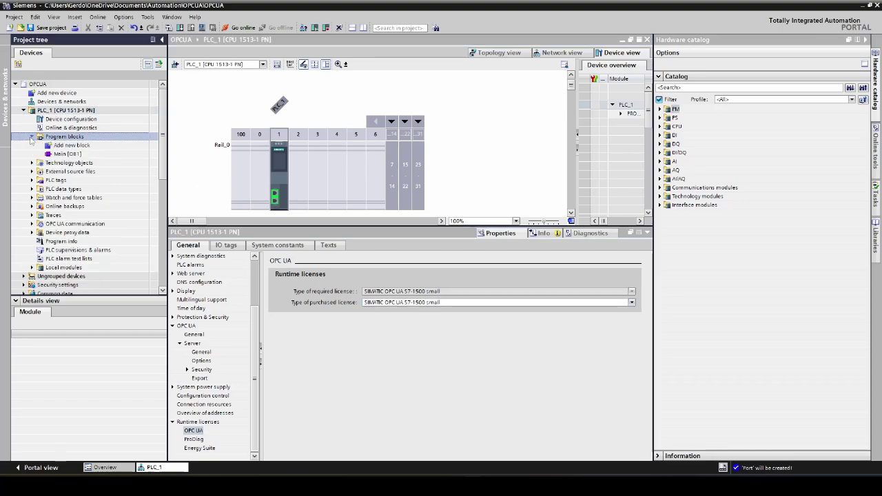
left_click(69, 145)
double_click(72, 145)
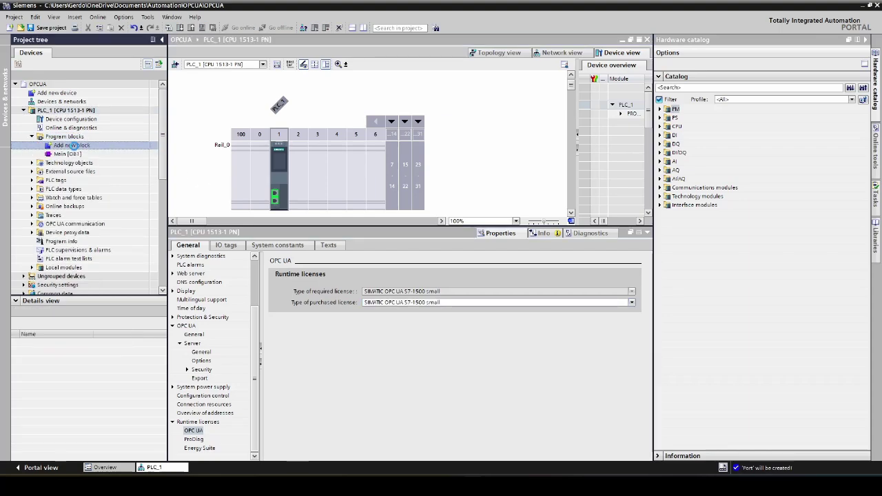
left_click(338, 128)
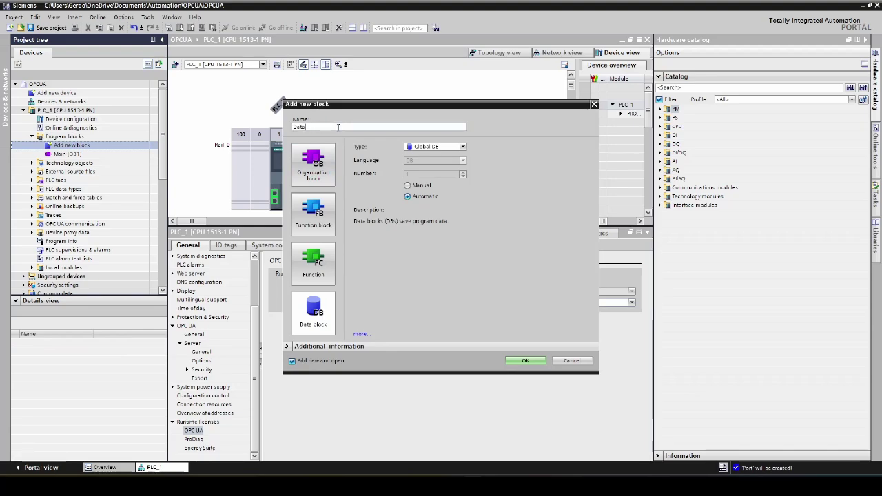
left_click(524, 360)
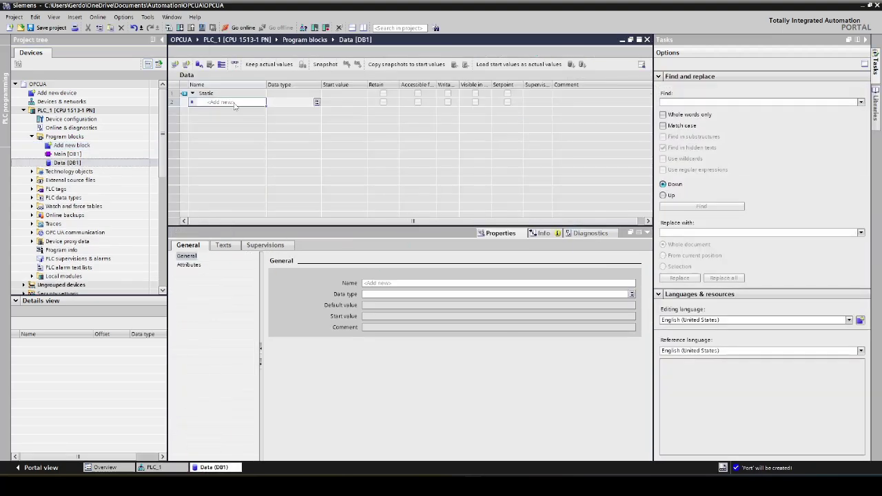
- Add MyInteger (Int, start value 12) and MyBoolean (Int), widening the HMI/OPC UA access columns
left_click(234, 103)
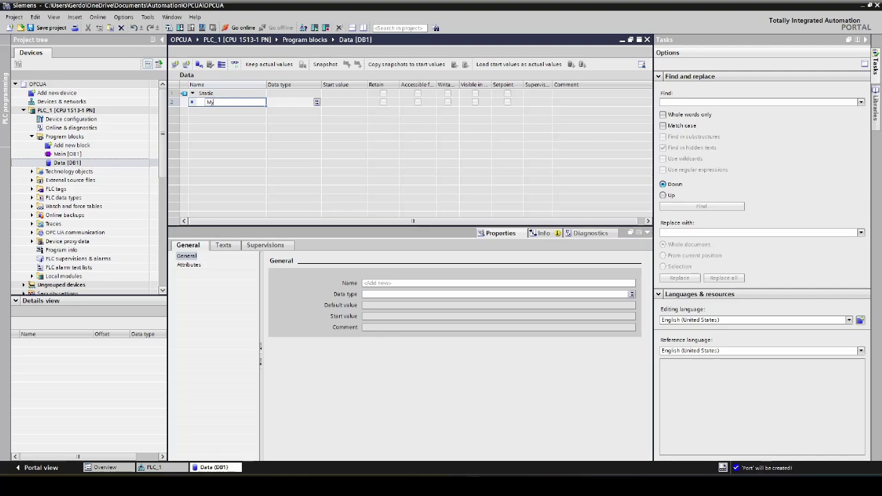
key("Return")
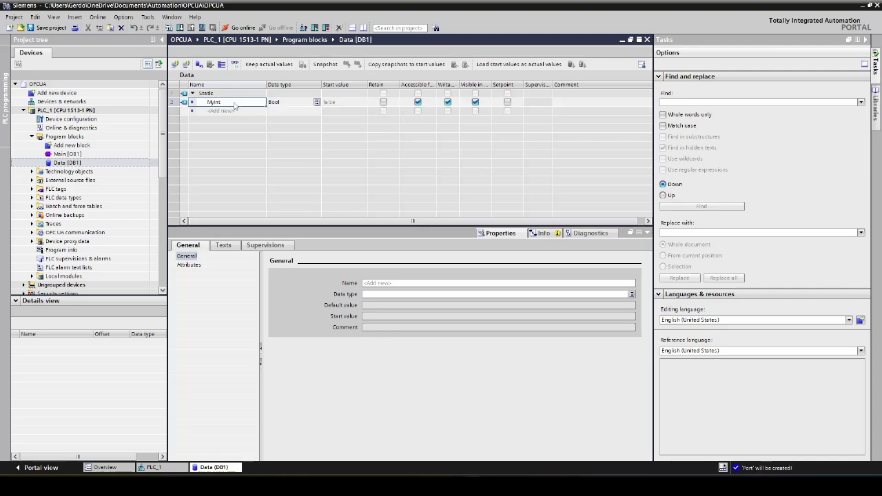
type("Int")
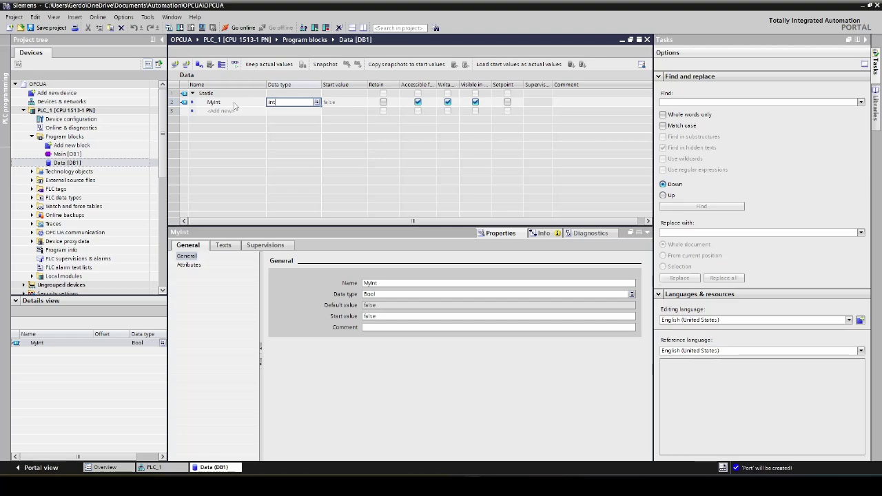
left_click(222, 110)
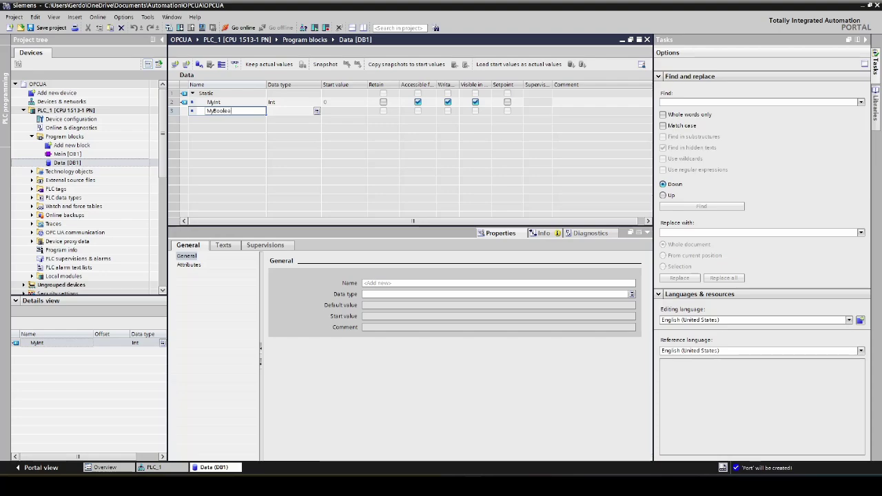
left_click(231, 102)
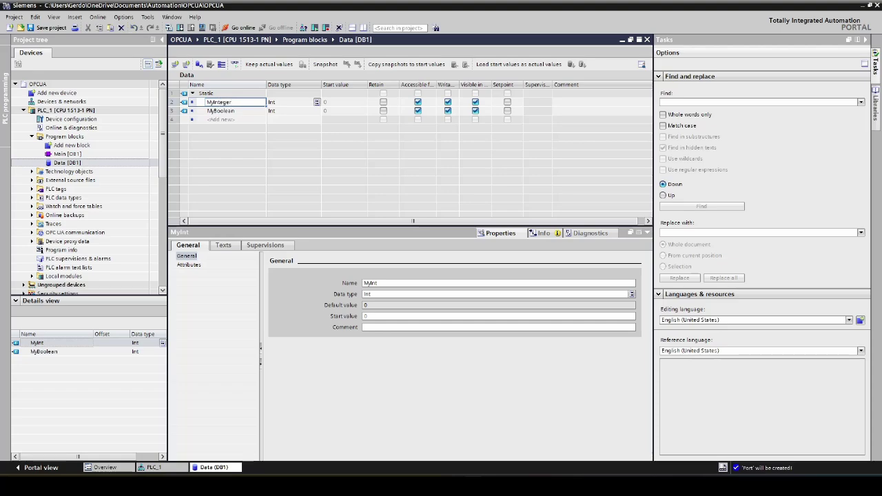
double_click(345, 102)
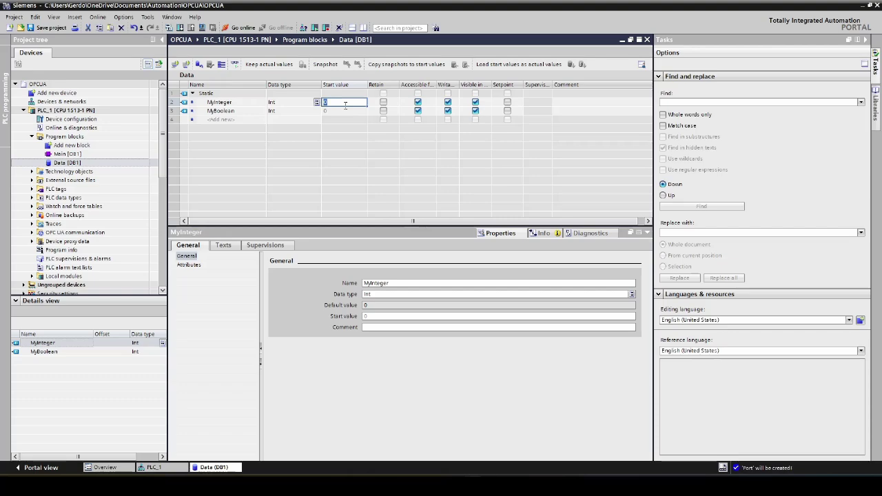
type("12")
left_click(336, 113)
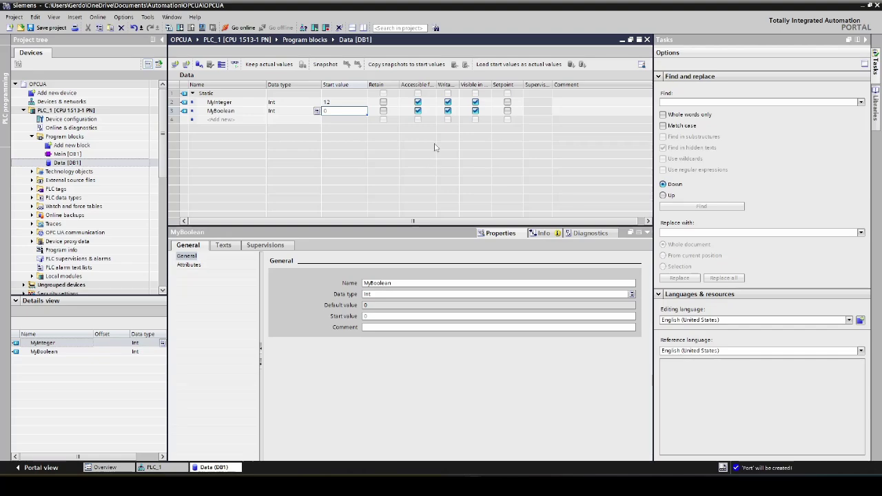
left_click_drag(435, 85, 478, 92)
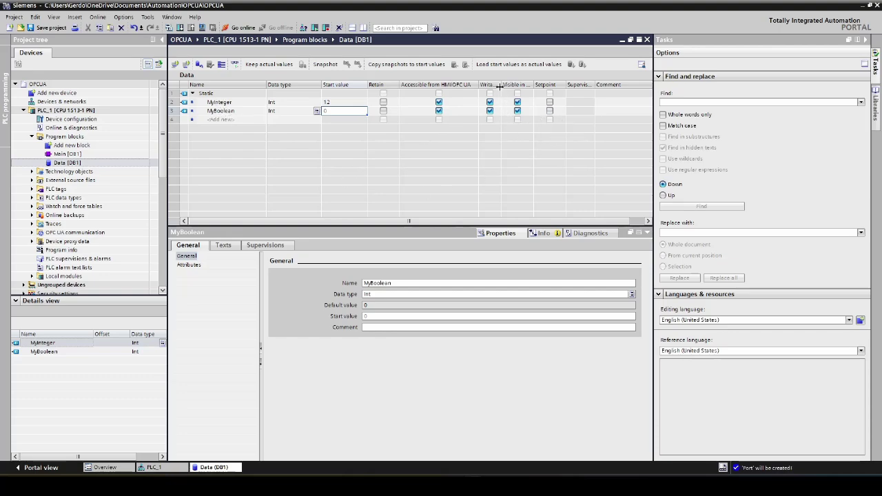
left_click_drag(501, 84, 562, 84)
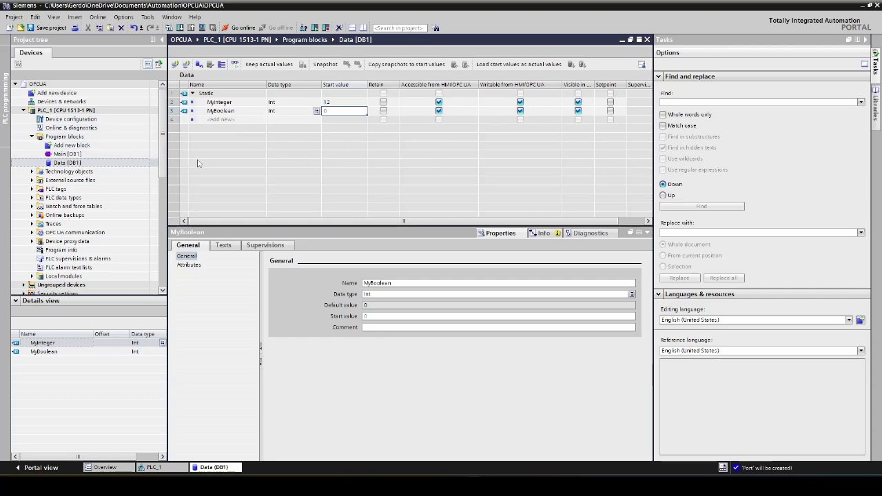
- Save the project and compile PLC_1
left_click(35, 112)
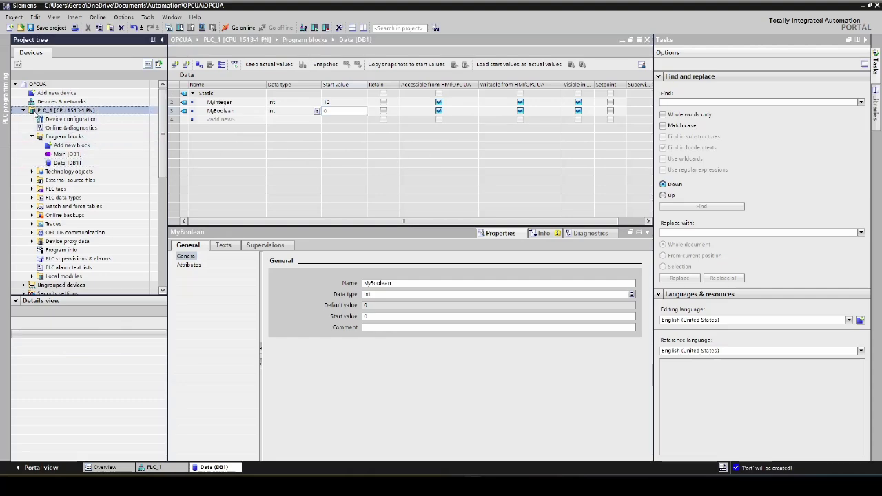
left_click(48, 28)
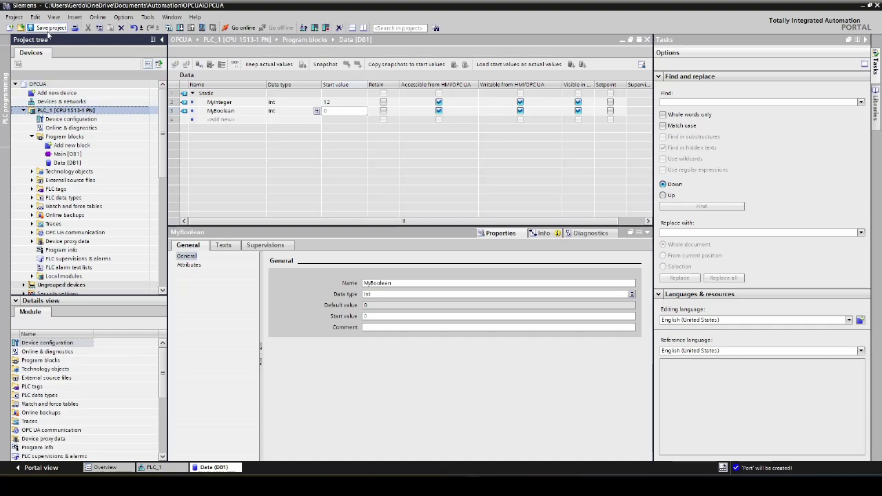
left_click(168, 28)
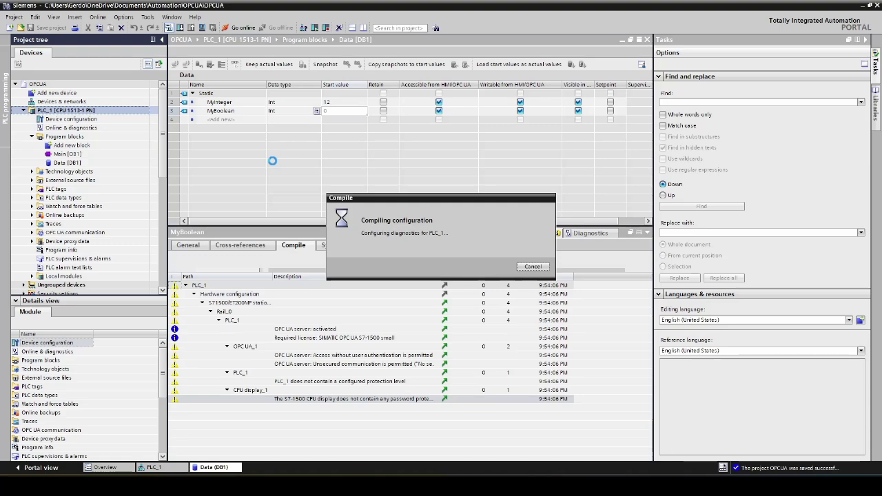
- Download to PLC_1 over the ASIX adapter without synchronization and start the PLC
left_click(180, 27)
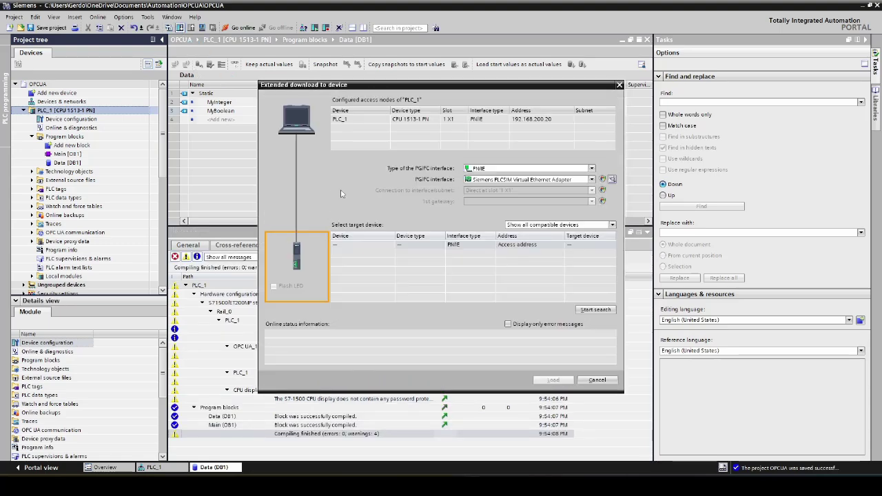
left_click(489, 179)
left_click(485, 222)
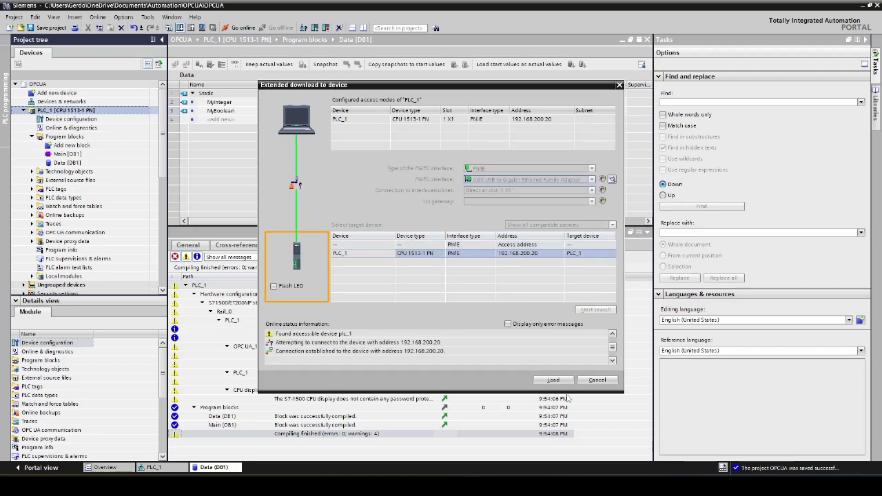
left_click(551, 380)
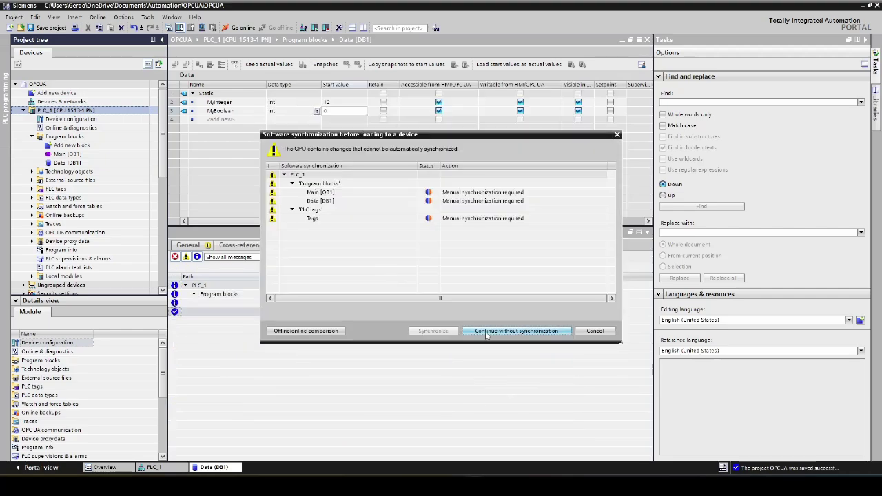
left_click(565, 330)
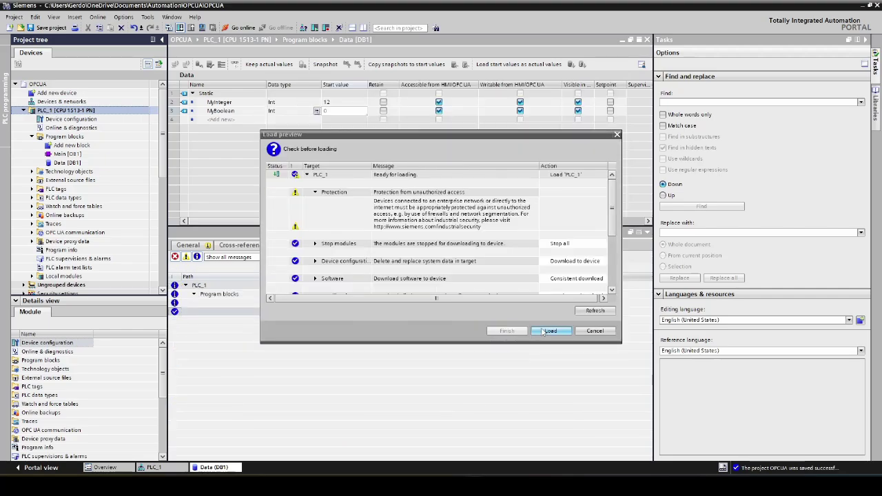
left_click(544, 331)
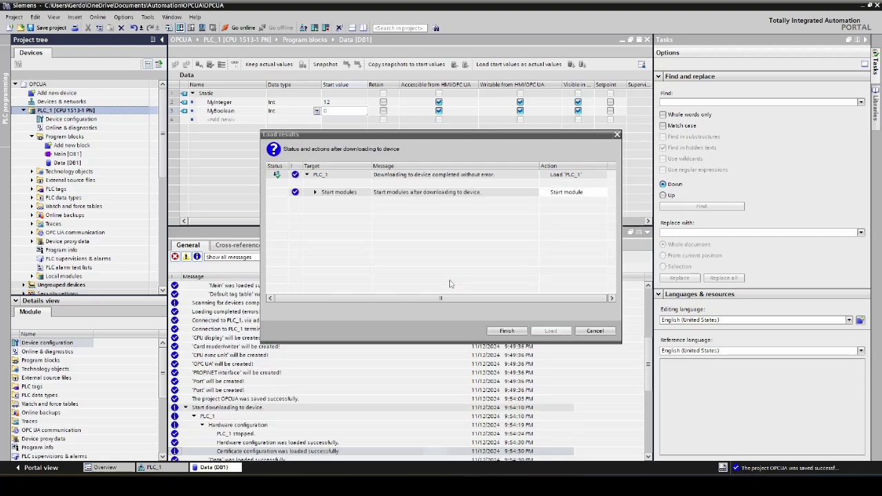
left_click(504, 331)
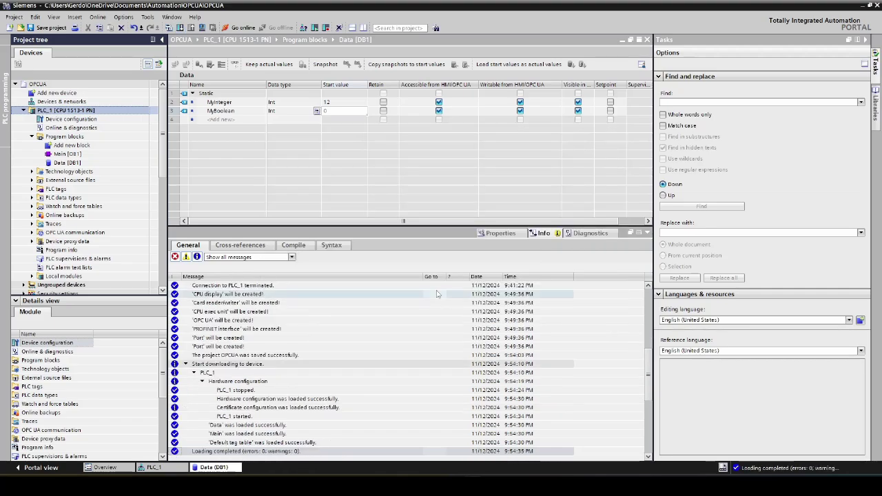
- In UaExpert, start a server configuration named S7-1500 and view its Advanced endpoint settings
left_click(552, 434)
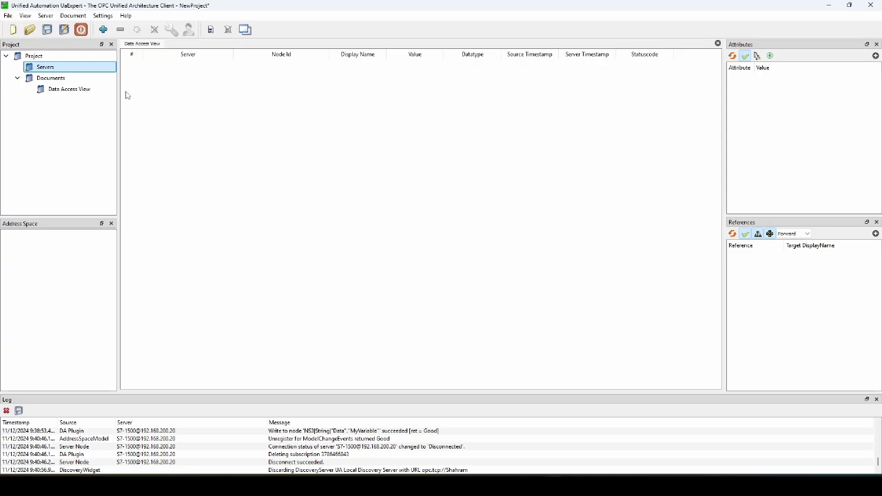
right_click(83, 69)
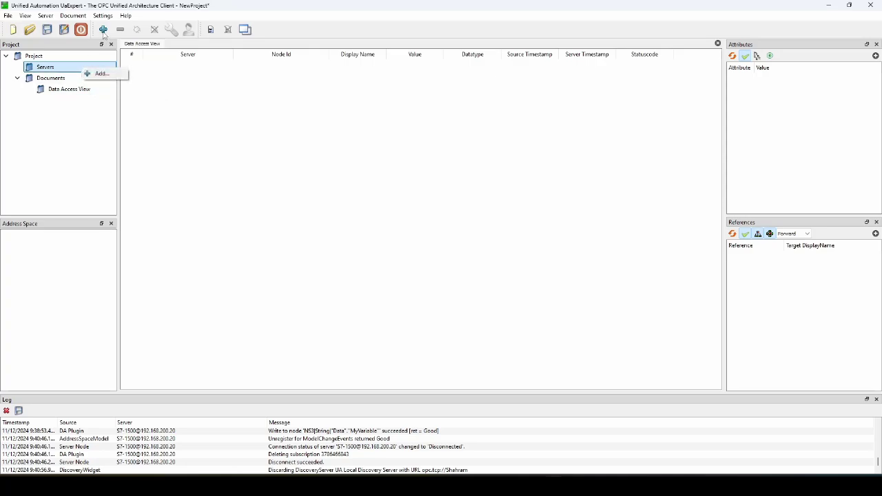
left_click(104, 31)
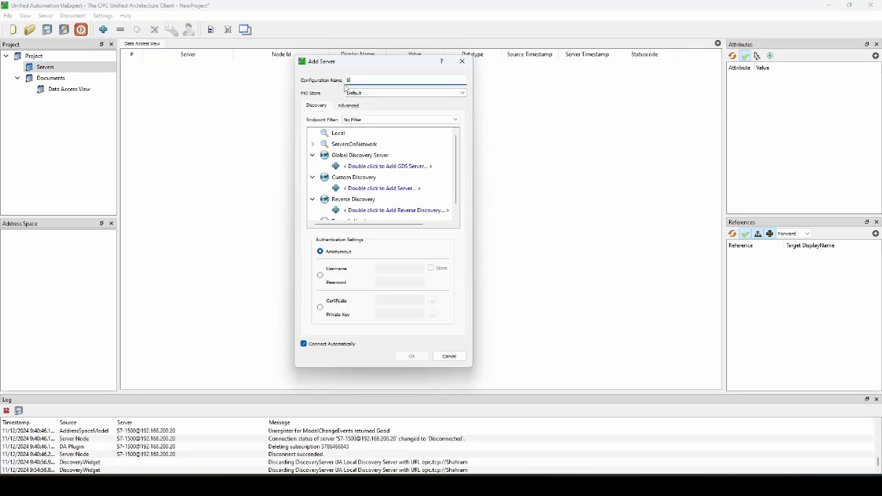
type("S7-1500")
left_click(347, 106)
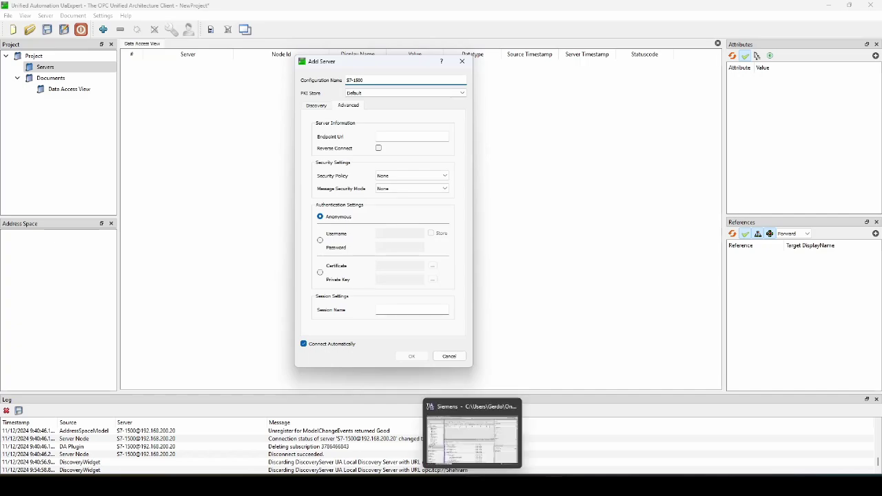
left_click(509, 434)
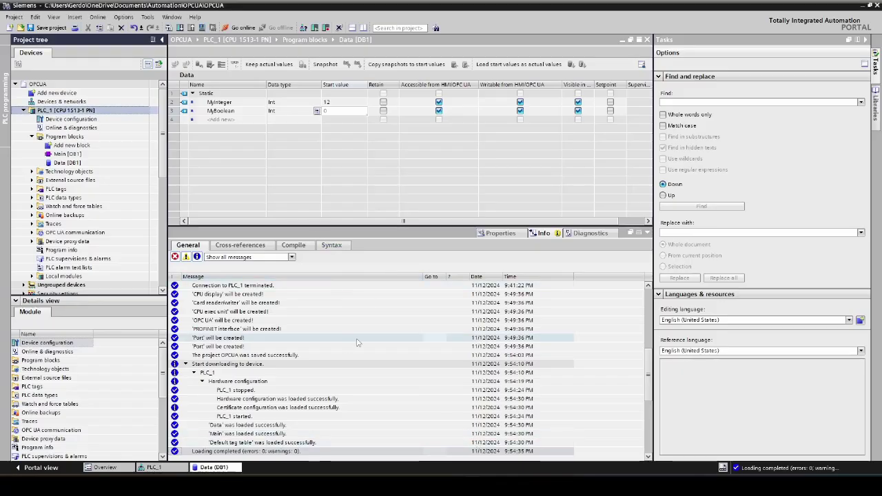
- Copy PLC_1's OPC UA server address opc.tcp://192.168.200.20:4840 and return to UaExpert's Add Server dialog
left_click(156, 467)
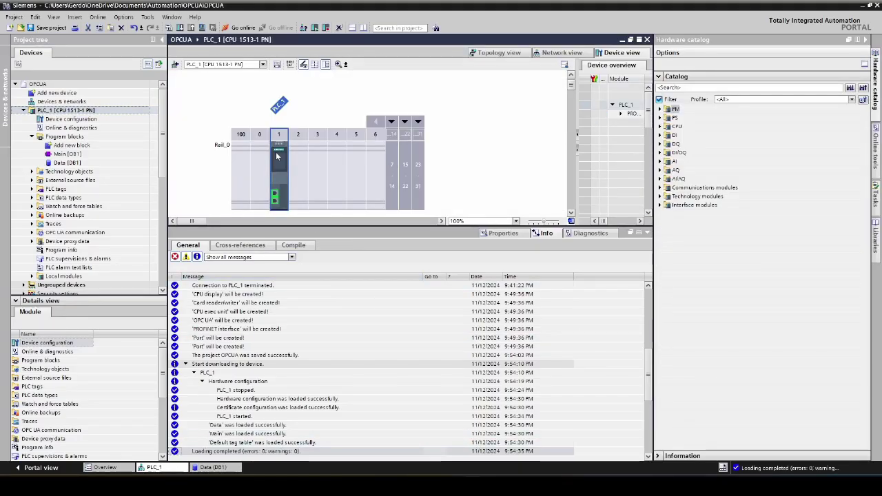
left_click(498, 234)
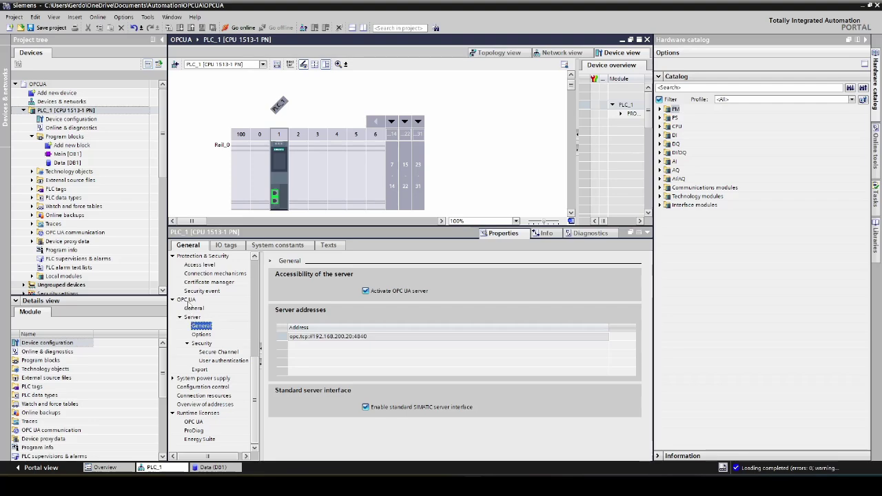
left_click(363, 337)
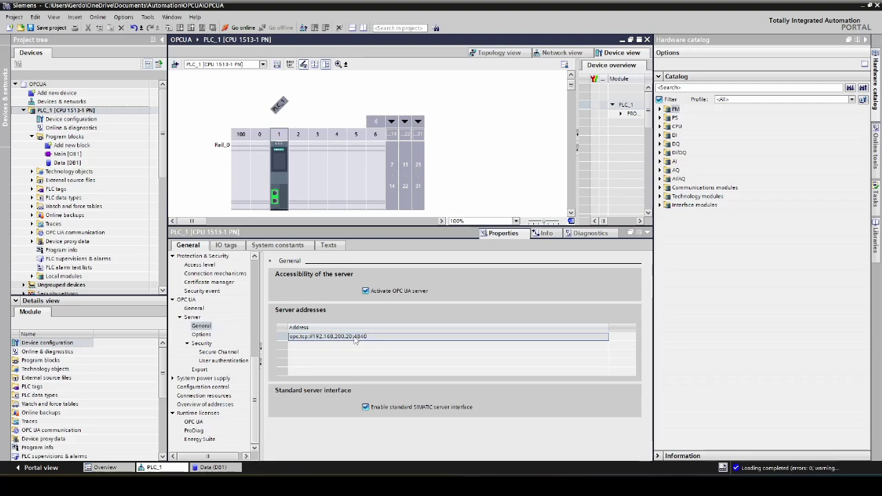
left_click(351, 337)
key("ctrl+c")
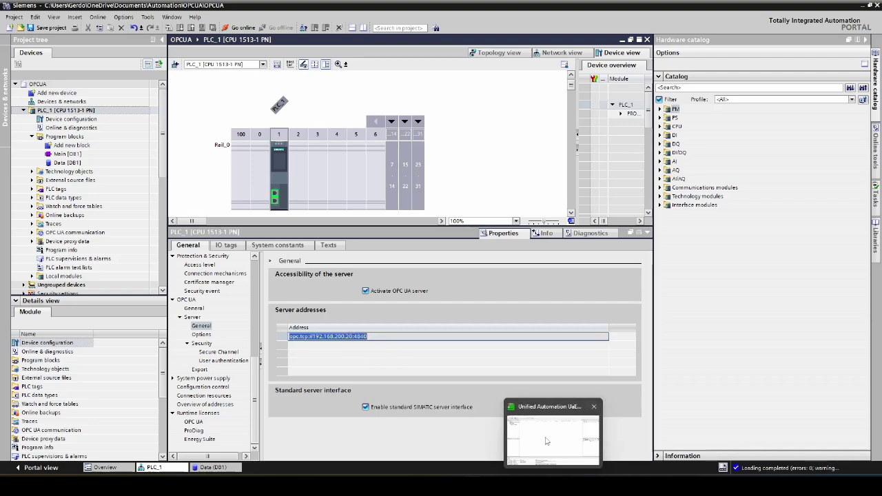
left_click(530, 413)
- Add the server at opc.tcp://192.168.200.20:4840, then check the PLC certificate settings in TIA Portal
right_click(391, 137)
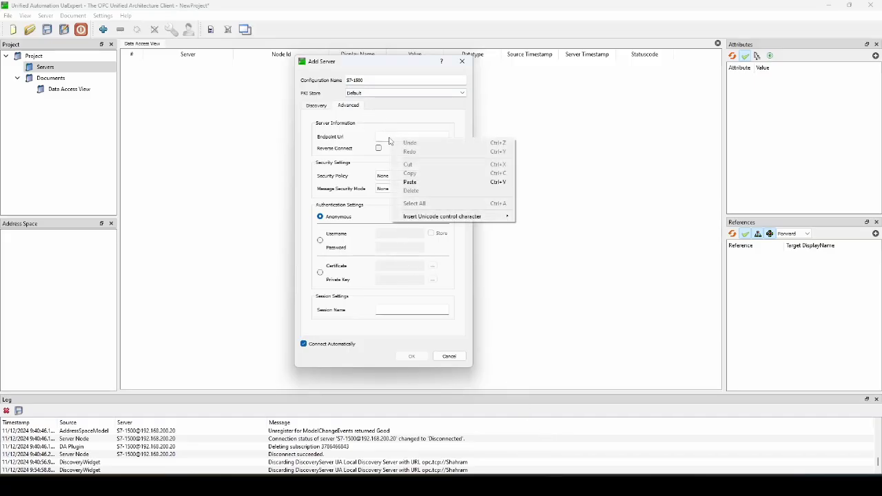
left_click(405, 179)
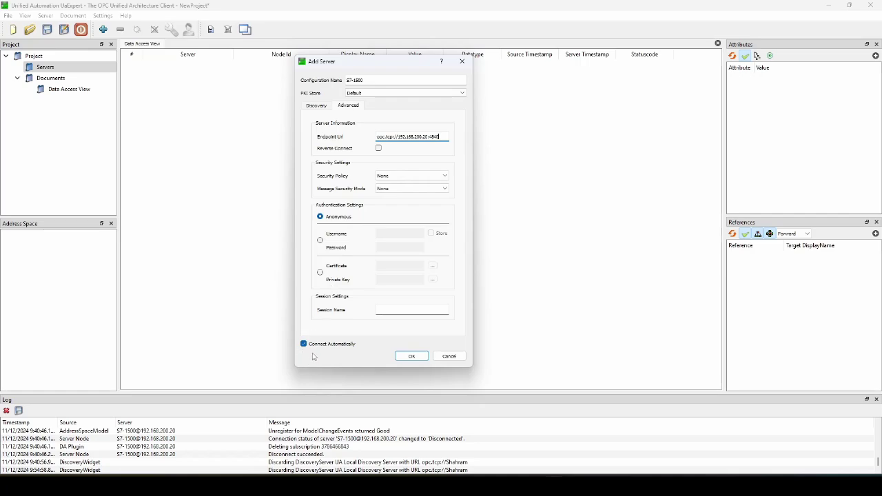
left_click(411, 357)
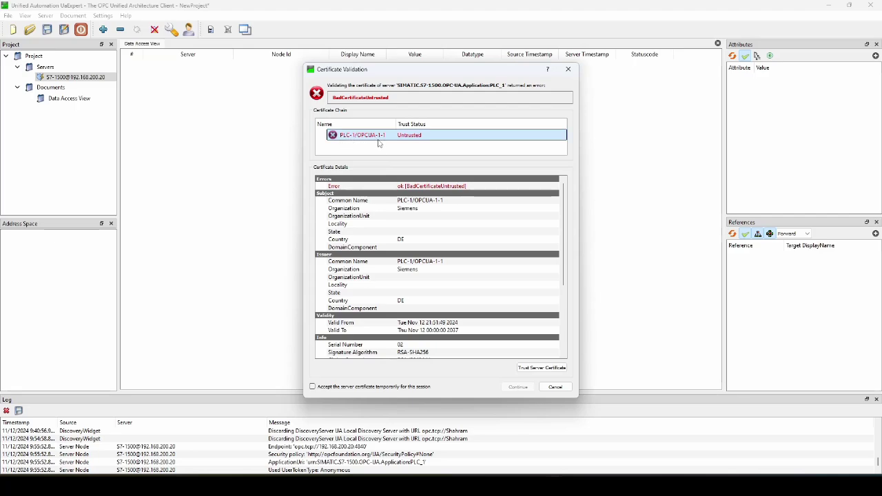
left_click(475, 441)
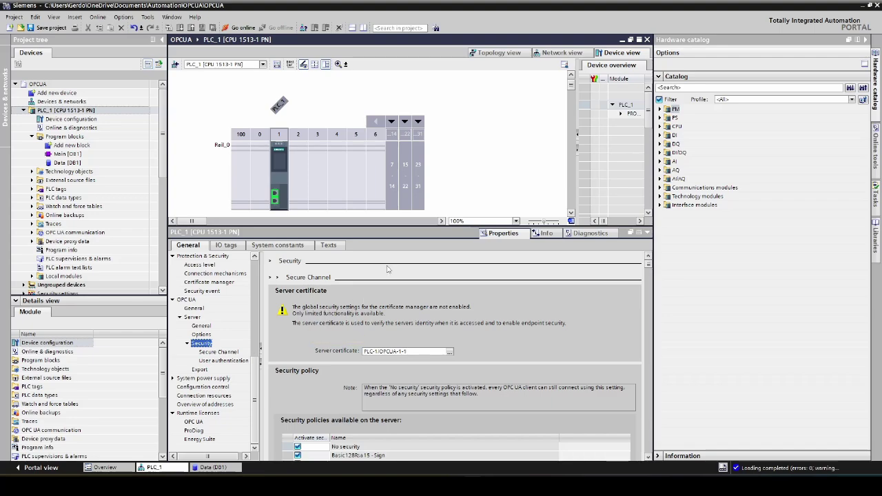
- Bring UaExpert's Certificate Validation dialog for PLC-1/OPCUA-1-1 back to the front
mouse_move(595, 485)
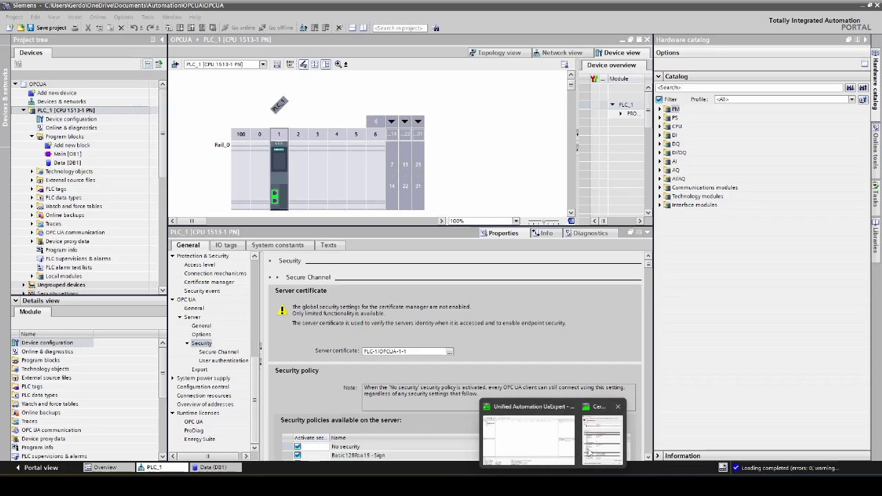
left_click(601, 432)
left_click(387, 144)
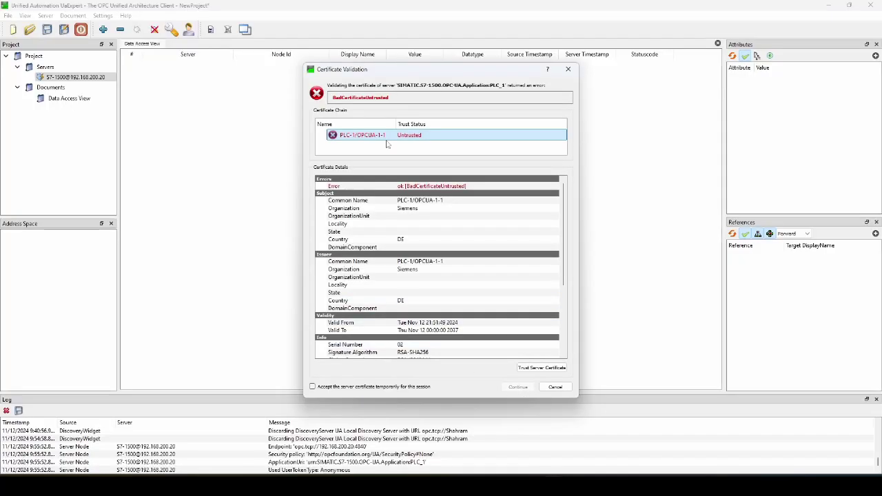
- Trust the PLC-1/OPCUA-1-1 server certificate and continue connecting to 192.168.200.20
left_click(542, 369)
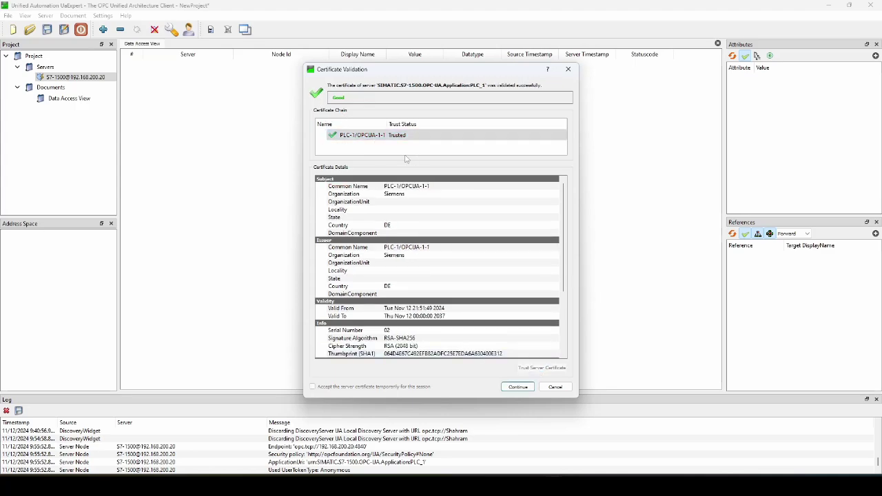
left_click(515, 390)
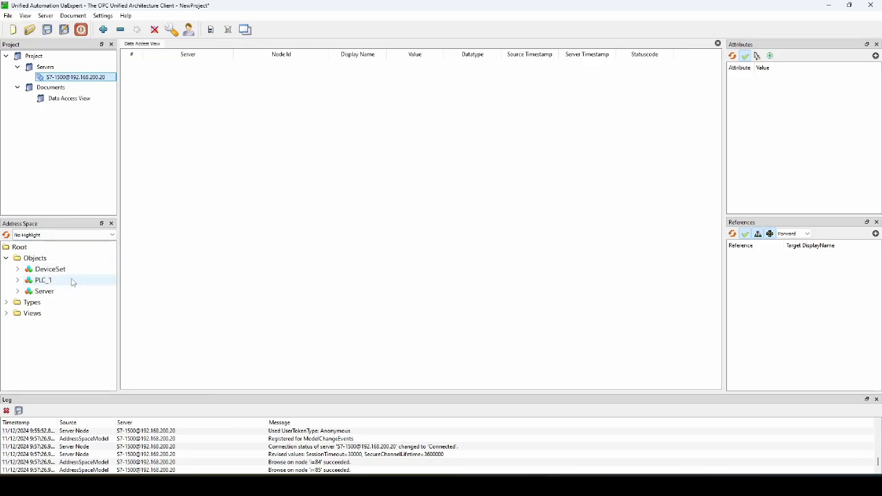
- Expand PLC_1 > DataBlocksGlobal > Data and add its variables to the Data Access View
left_click(19, 281)
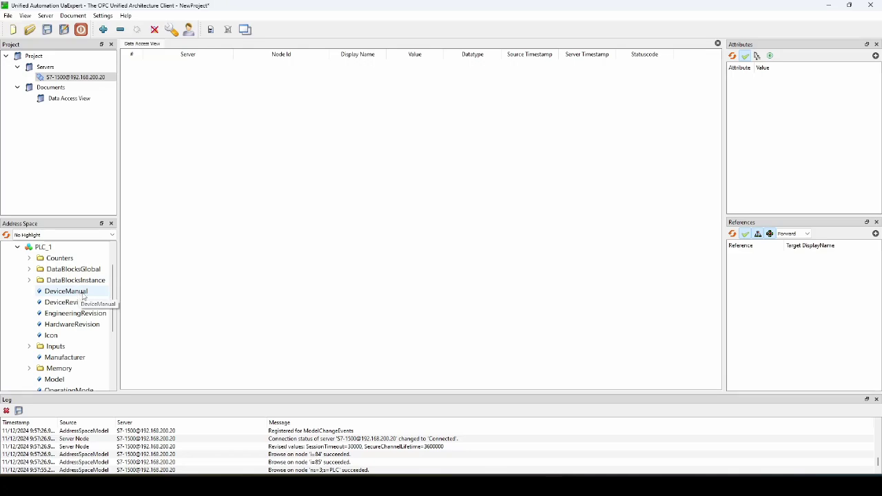
left_click(66, 269)
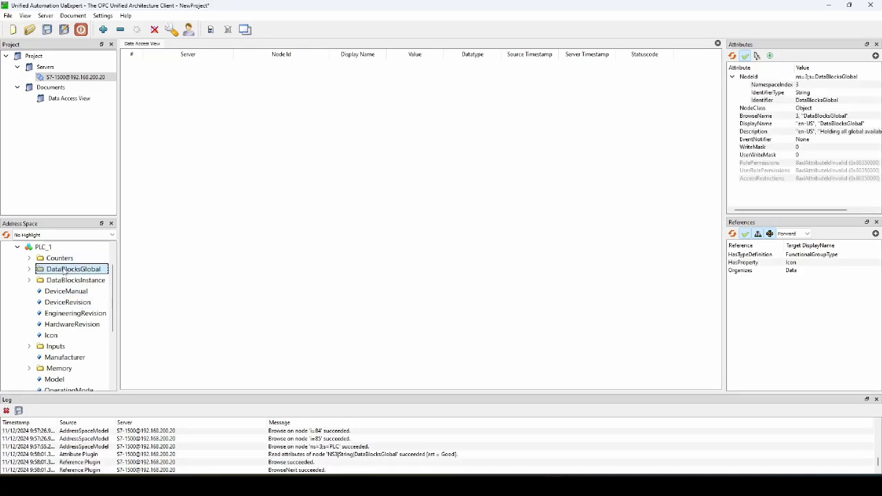
left_click(29, 269)
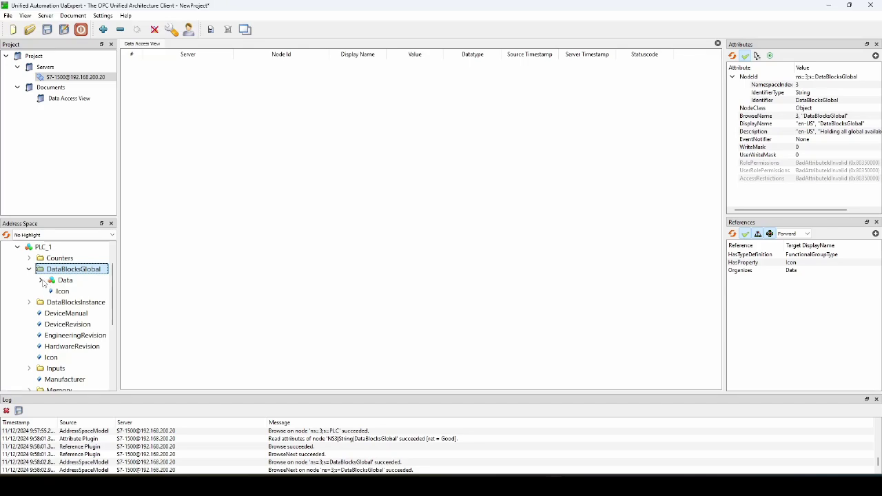
left_click(42, 280)
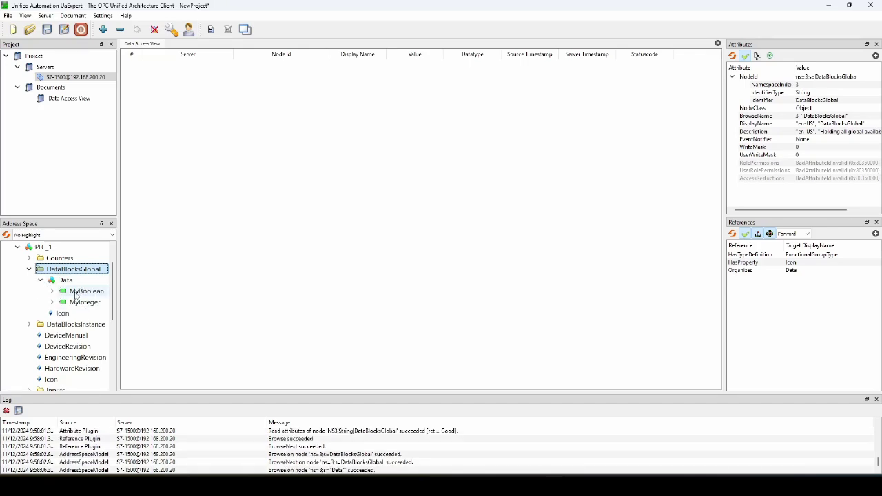
left_click_drag(76, 294, 250, 191)
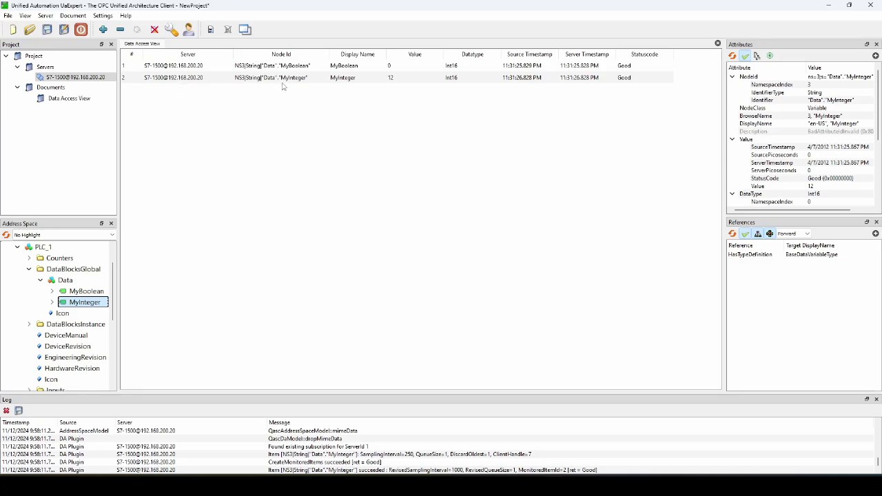
- Write 15 to MyInteger and 1 to MyBoolean
double_click(391, 79)
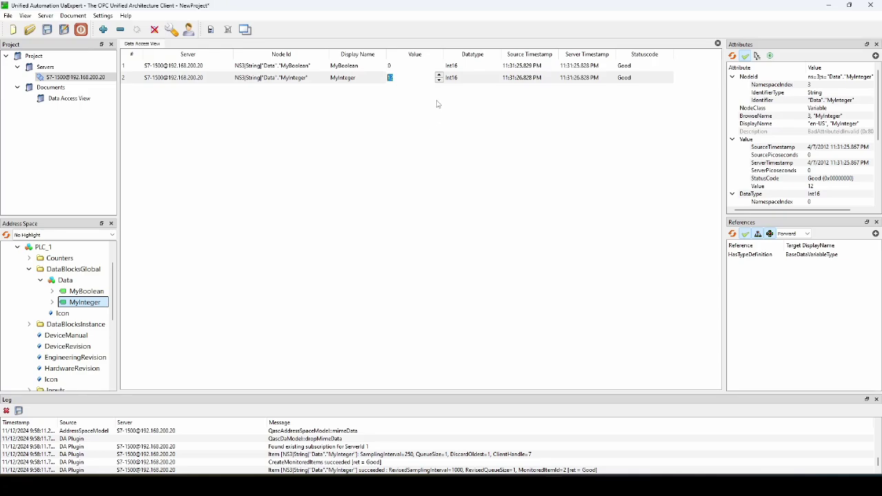
left_click(438, 77)
double_click(401, 67)
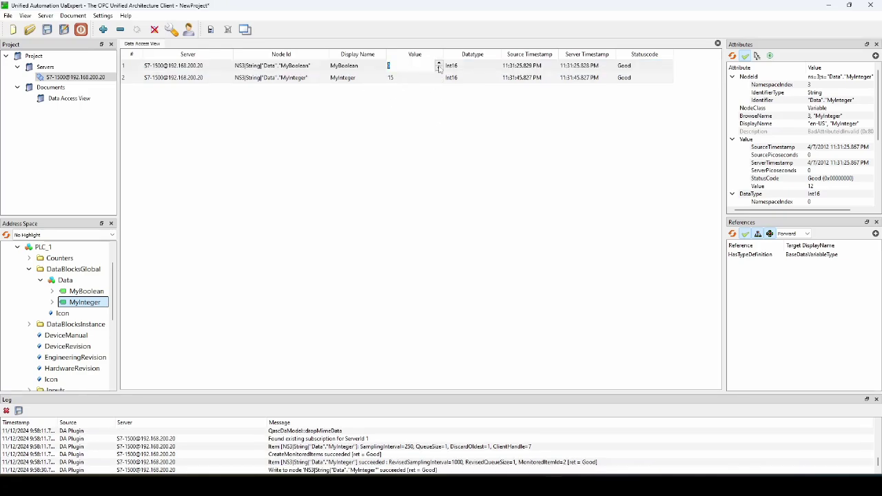
left_click(431, 144)
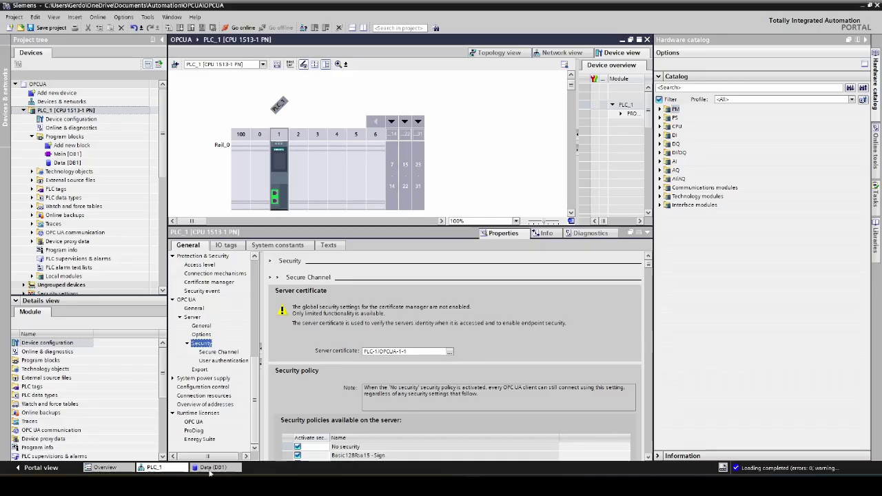
- Open the Data [DB1] block and monitor all its values online
left_click(209, 469)
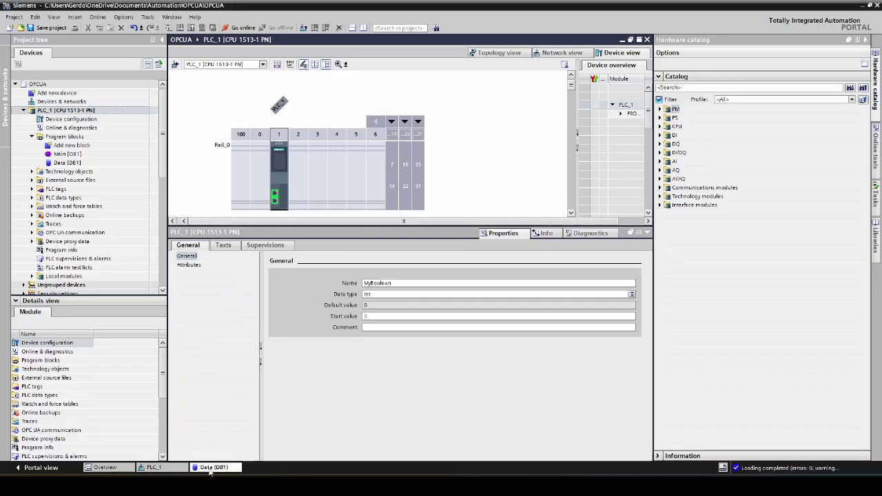
left_click(234, 65)
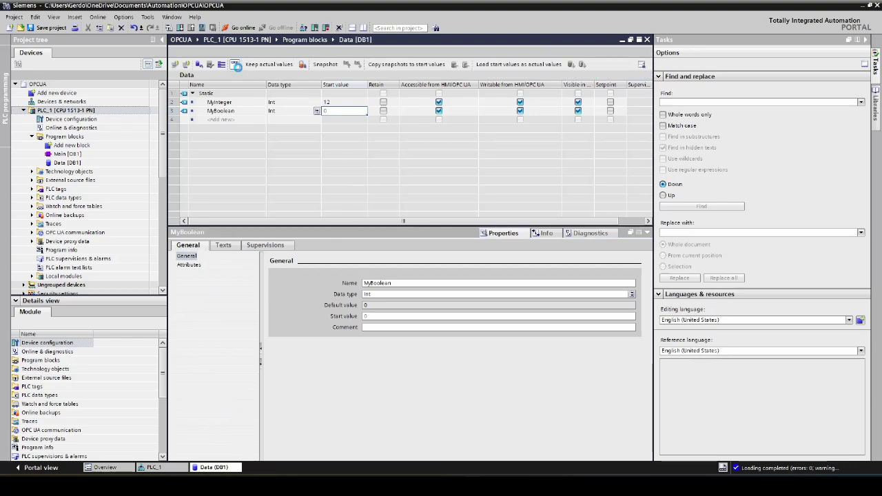